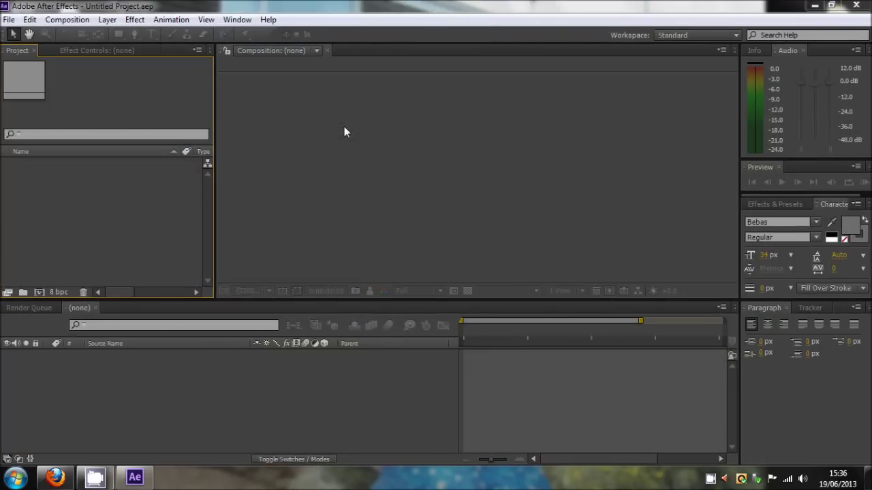
Focus the After Effects window and activate the empty Project panel.
click(344, 132)
click(128, 218)
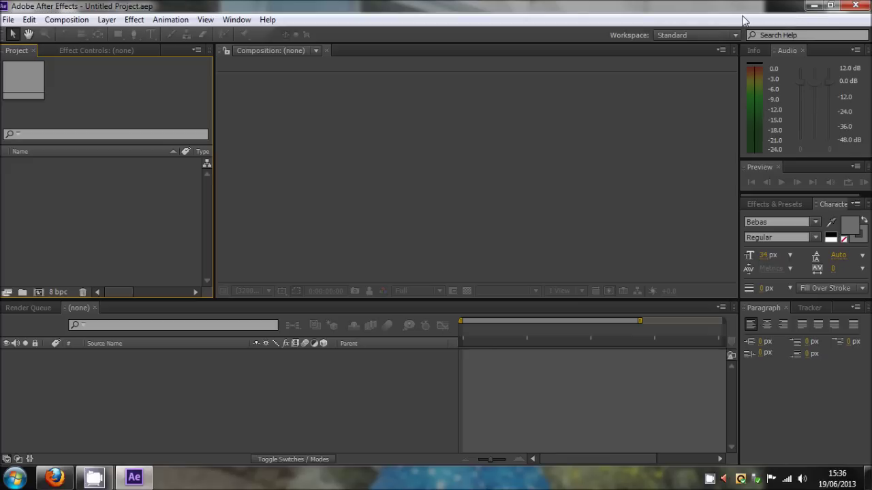
Import the How Come People Hide Your Stuff Scene PNG sequence from Renders and make a composition from it.
right_click(77, 214)
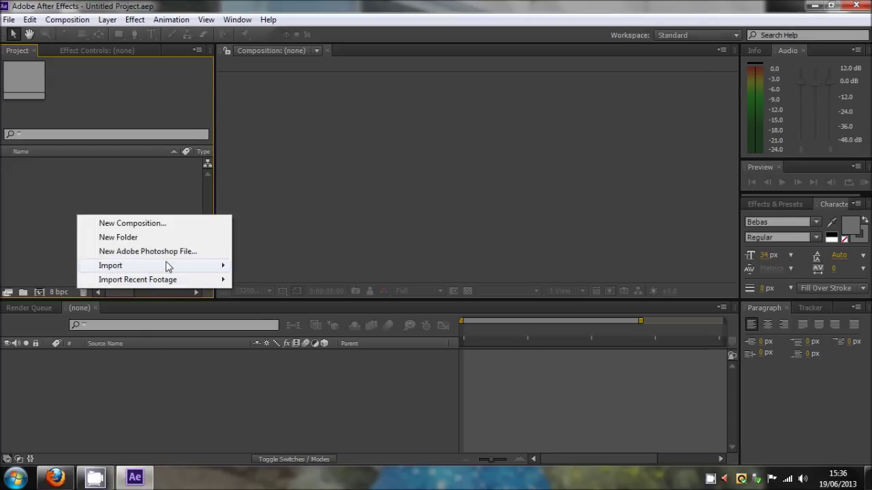
mouse_move(167, 266)
click(269, 267)
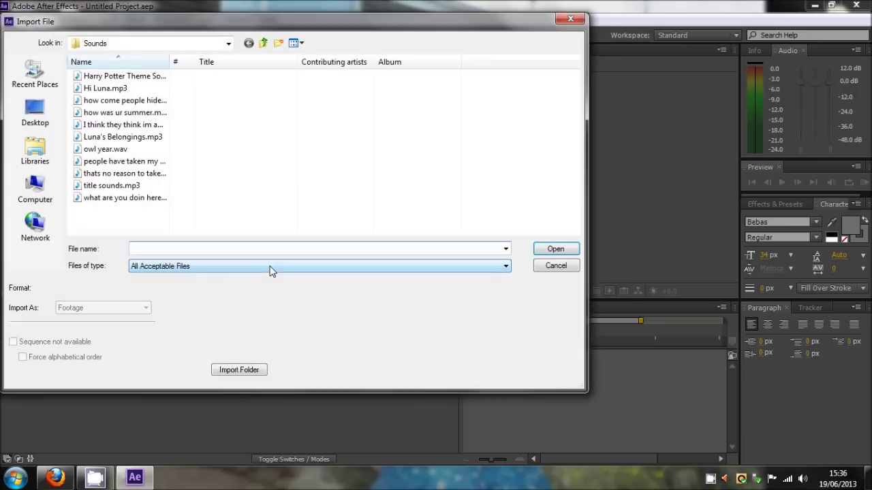
click(263, 44)
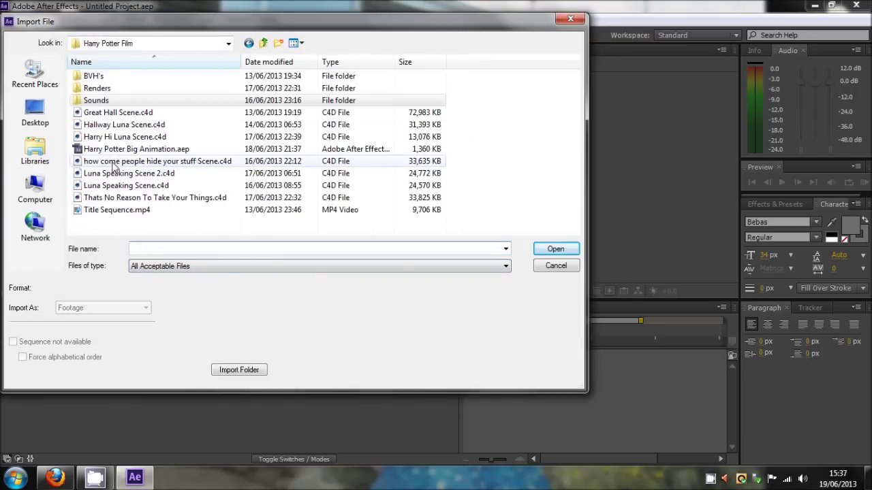
double_click(111, 90)
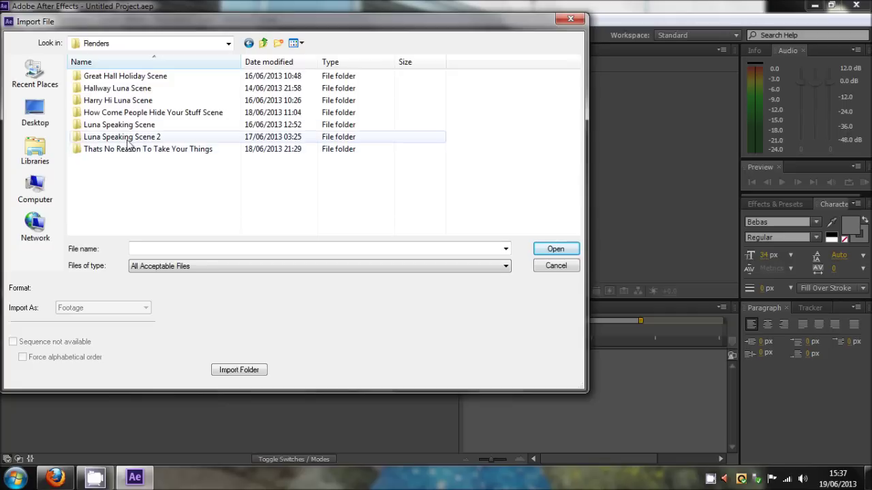
click(139, 113)
double_click(139, 114)
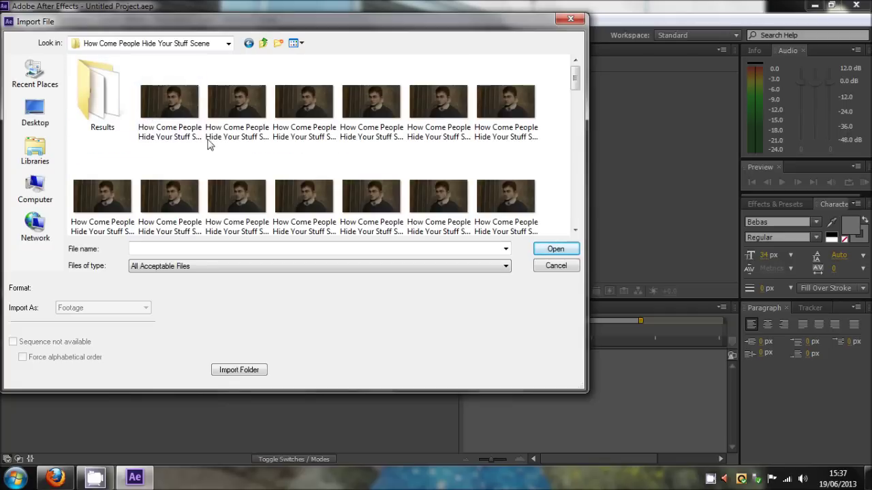
double_click(181, 115)
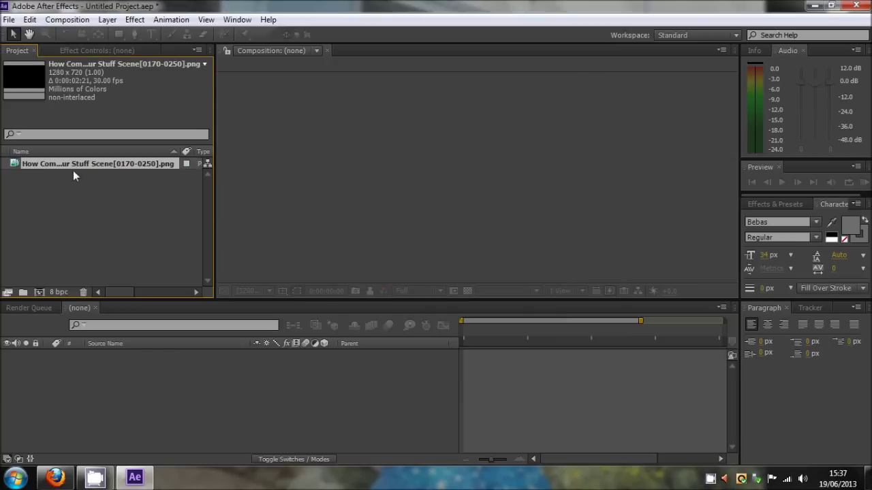
drag(73, 170, 39, 293)
Preview the first clip, then import the Hallway Luna Scene PNG sequence and add it to the composition.
click(700, 212)
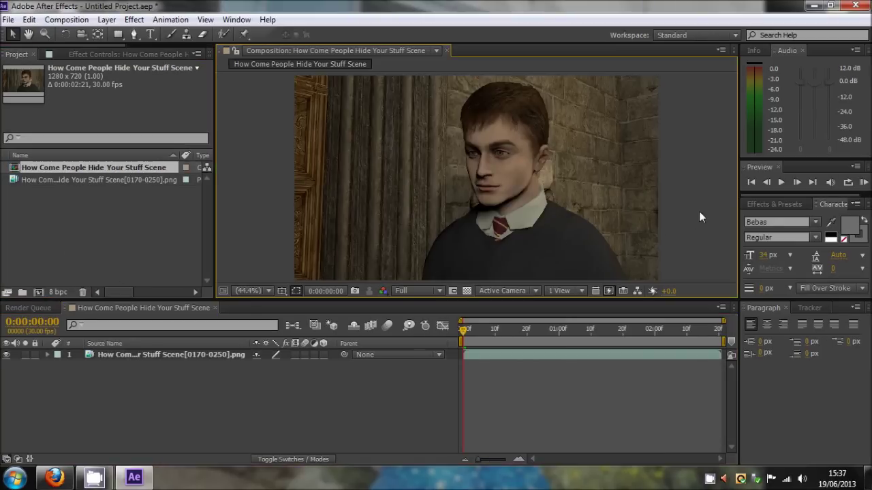
drag(464, 329, 693, 328)
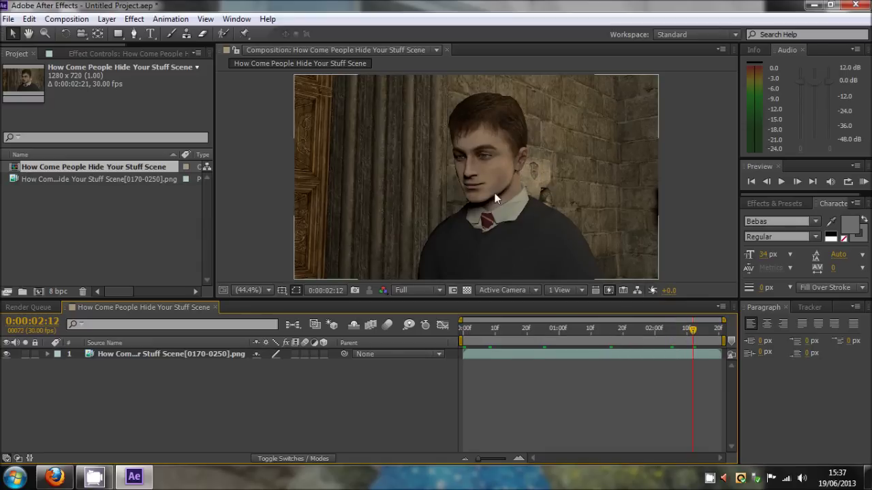
right_click(105, 233)
mouse_move(176, 282)
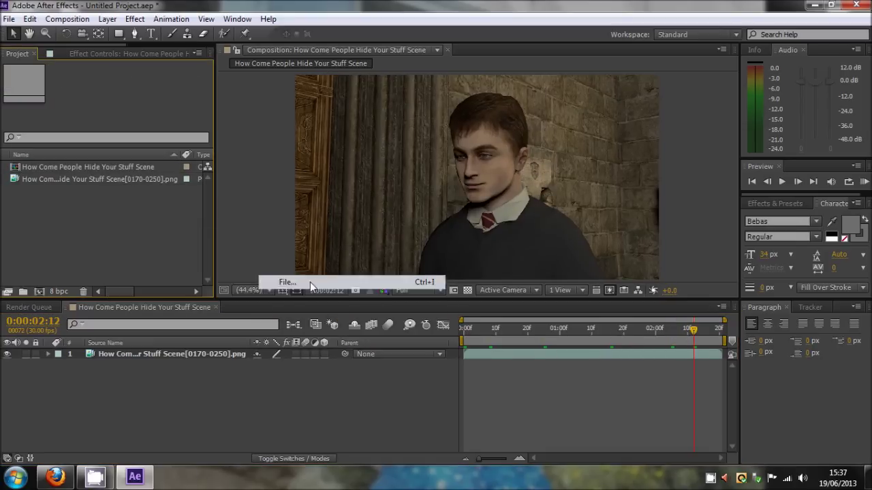
click(310, 282)
click(263, 43)
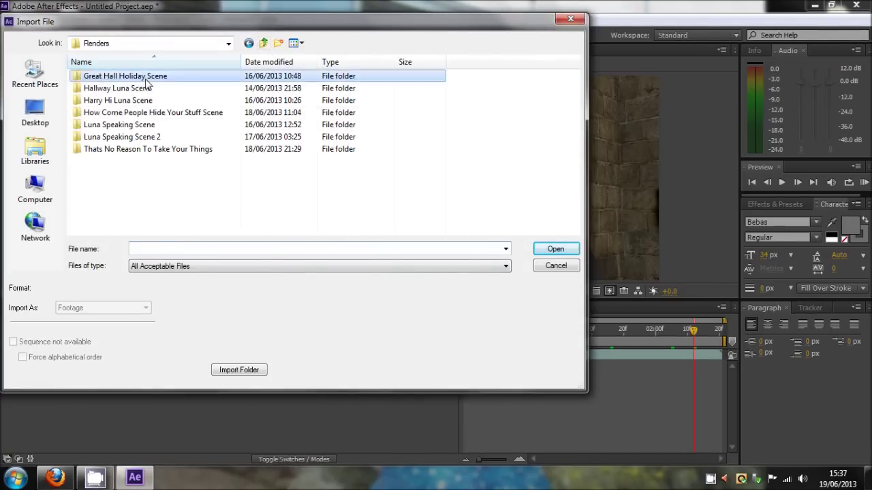
double_click(145, 79)
click(263, 42)
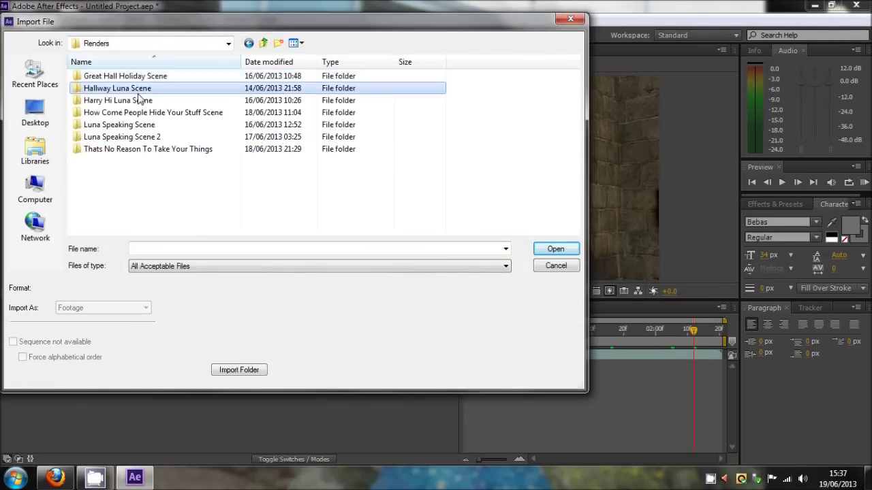
double_click(163, 87)
double_click(185, 111)
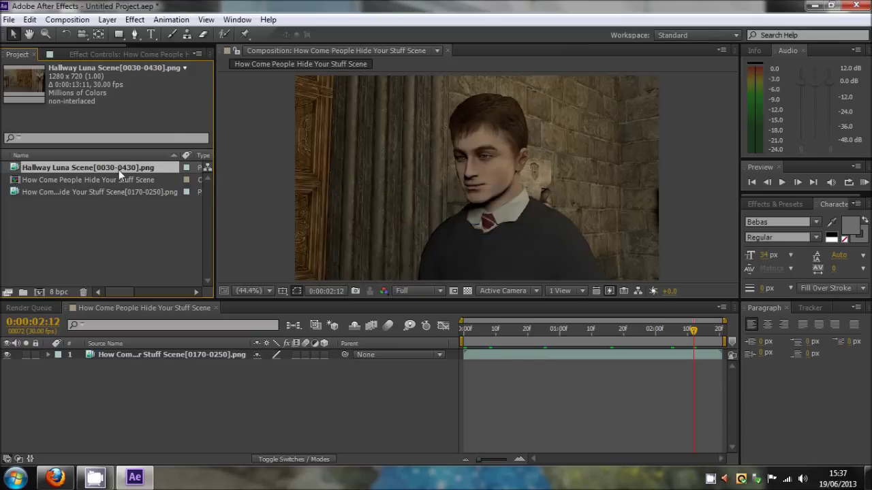
drag(118, 170, 161, 353)
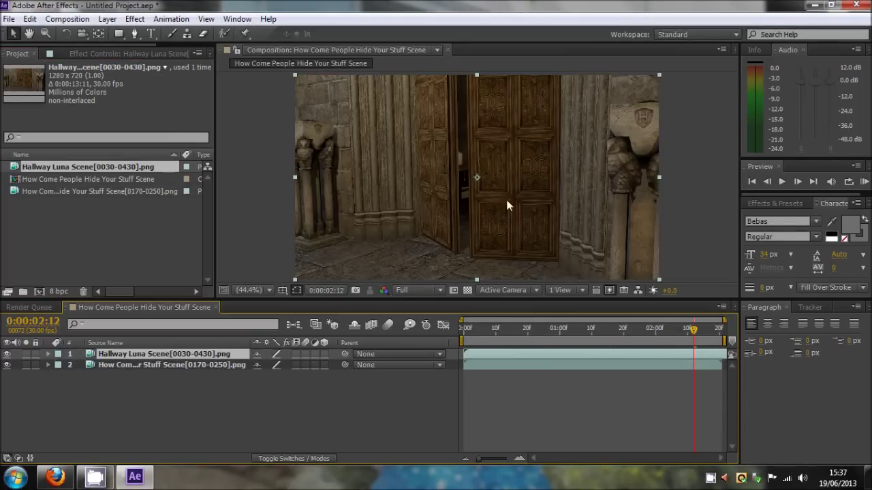
Delete both the hallway layer and the How Come layer from the composition.
click(531, 329)
click(607, 329)
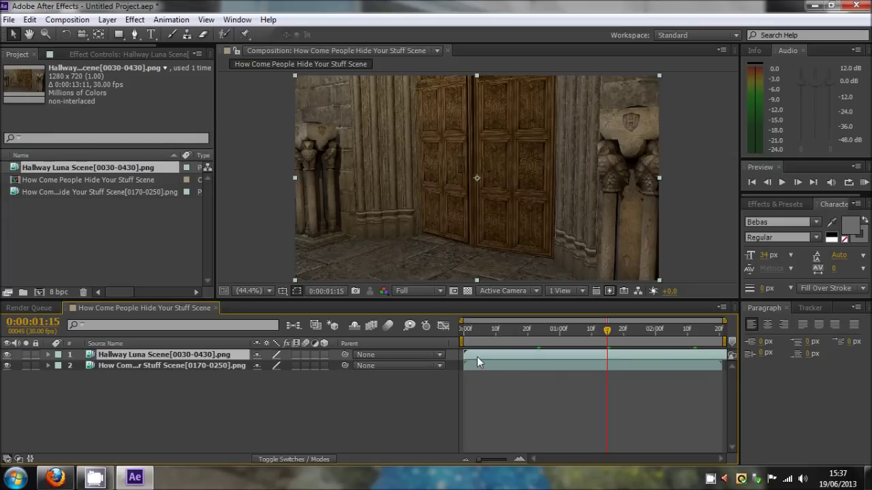
key(Delete)
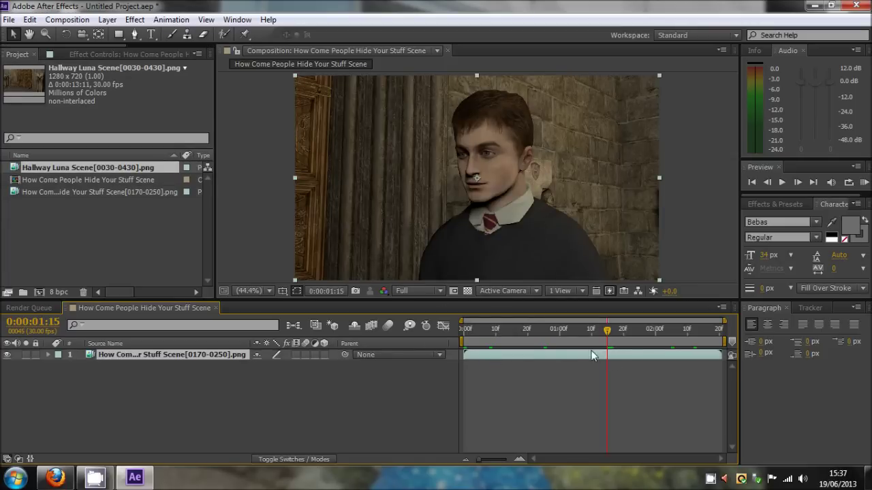
drag(607, 331, 476, 341)
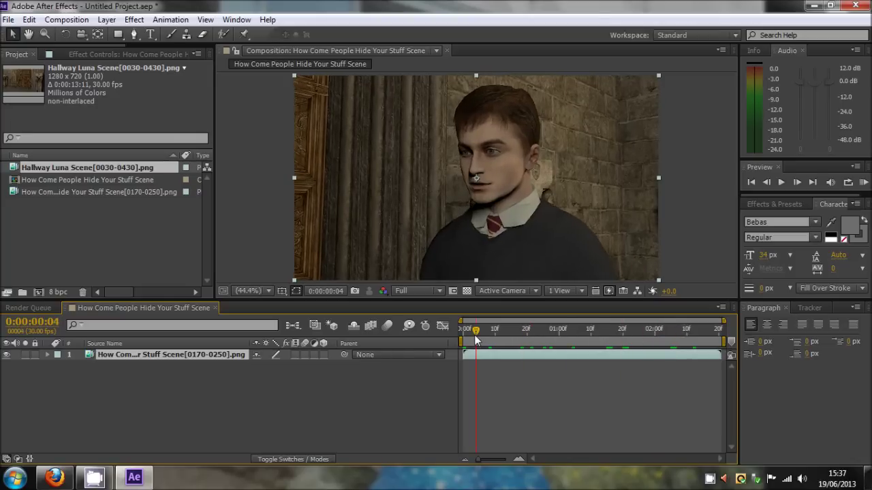
key(Delete)
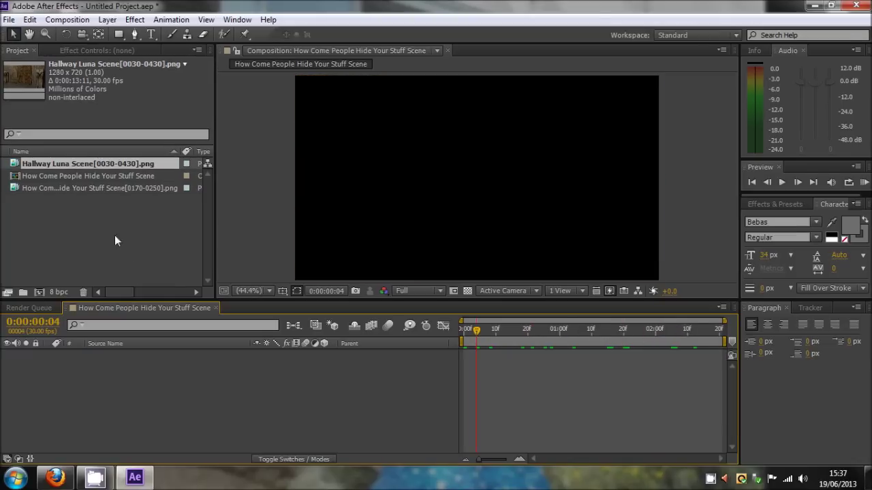
Place the Hallway Luna Scene footage as the composition's only layer and scrub to 1:09.
click(68, 189)
click(63, 164)
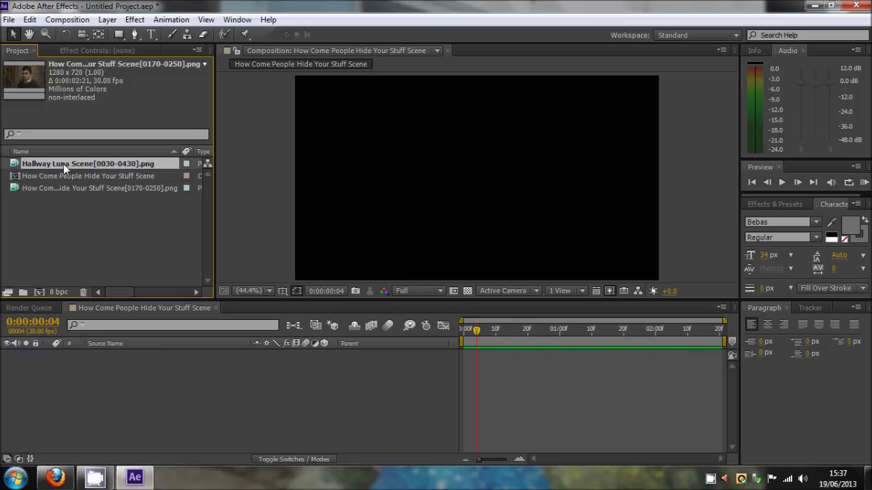
drag(64, 164, 133, 384)
click(522, 368)
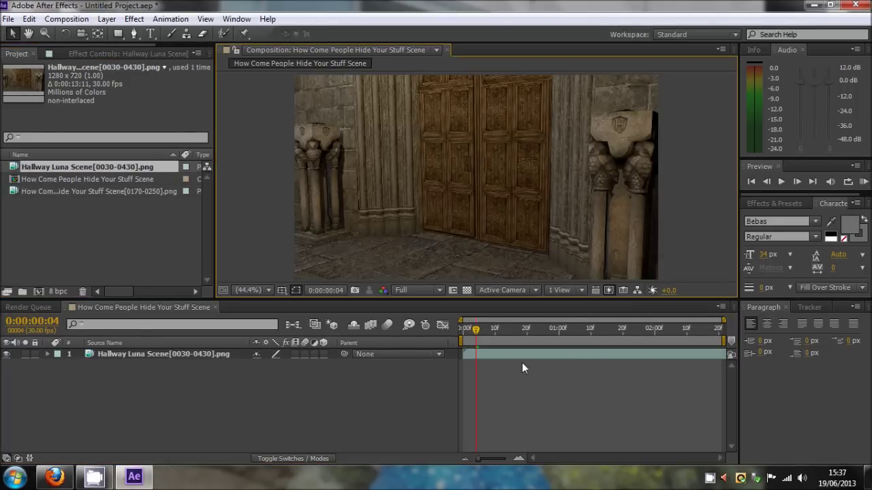
drag(485, 331, 488, 330)
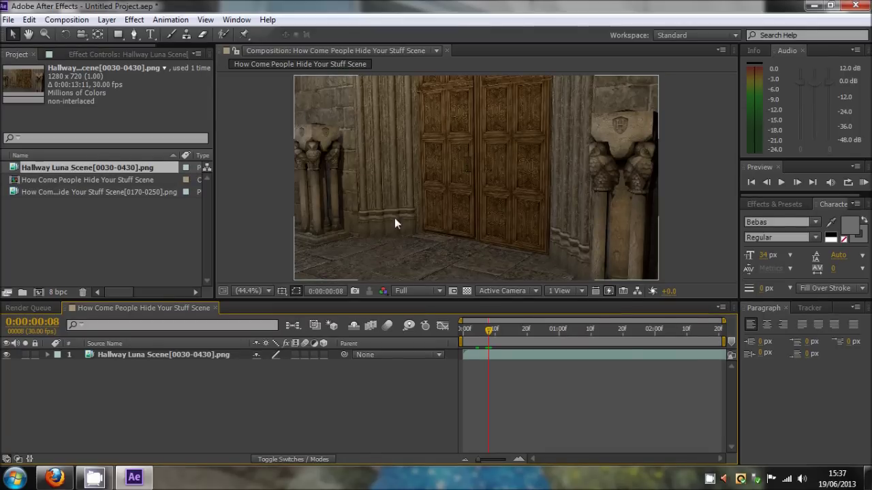
click(514, 332)
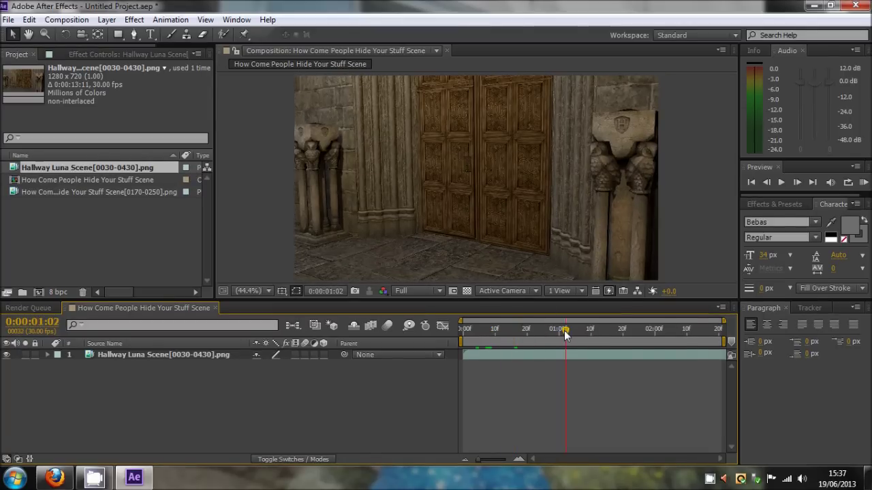
drag(565, 333, 588, 332)
Select the Hallway Luna Scene layer and browse the Animation menu without choosing a command.
click(237, 19)
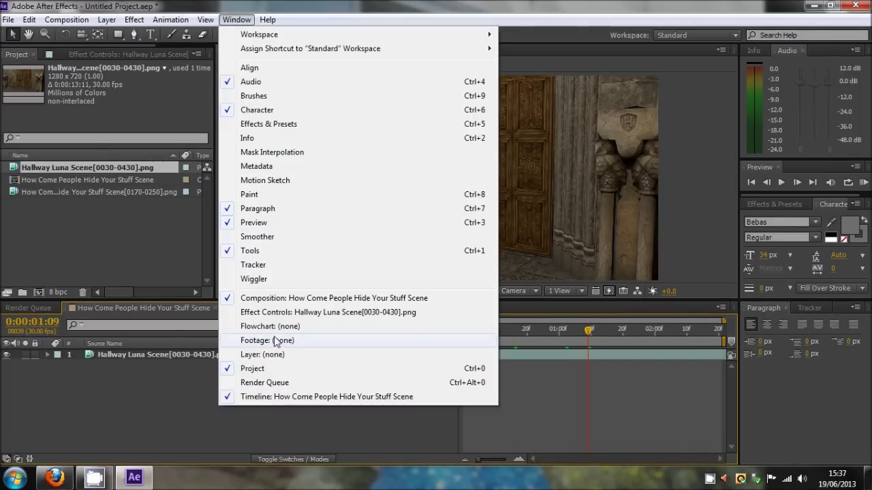
mouse_move(171, 19)
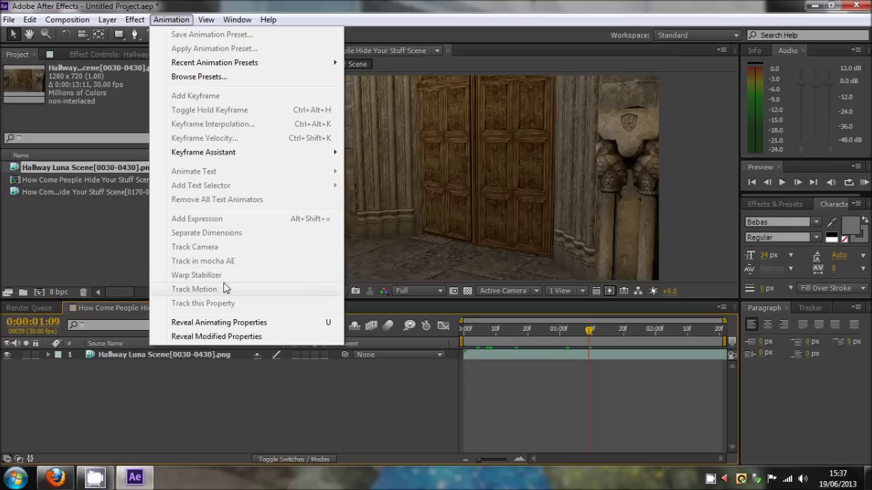
click(485, 358)
click(484, 358)
click(159, 20)
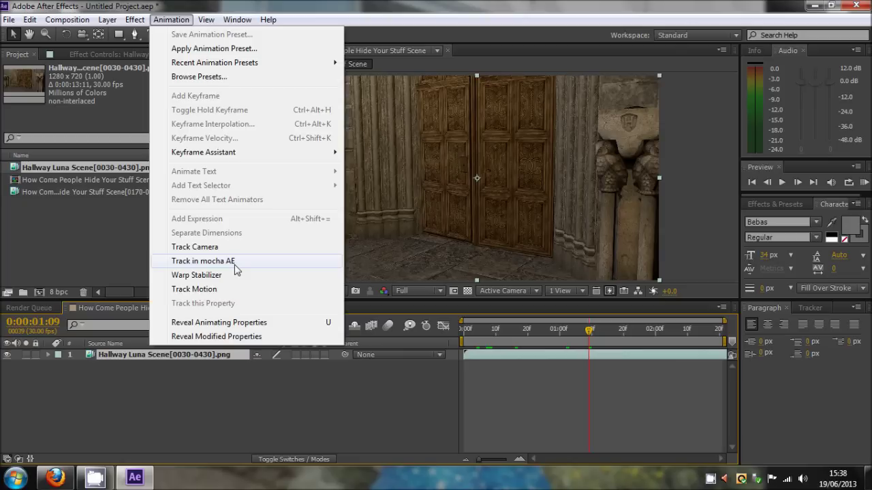
click(216, 369)
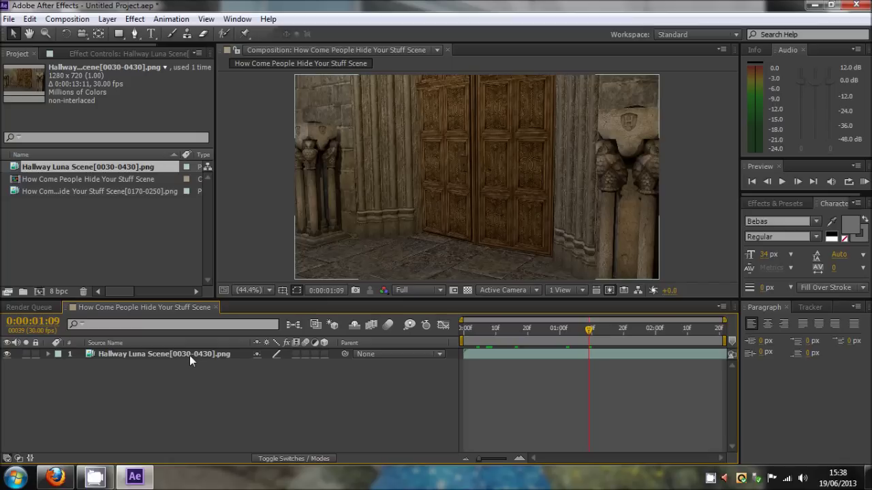
click(143, 228)
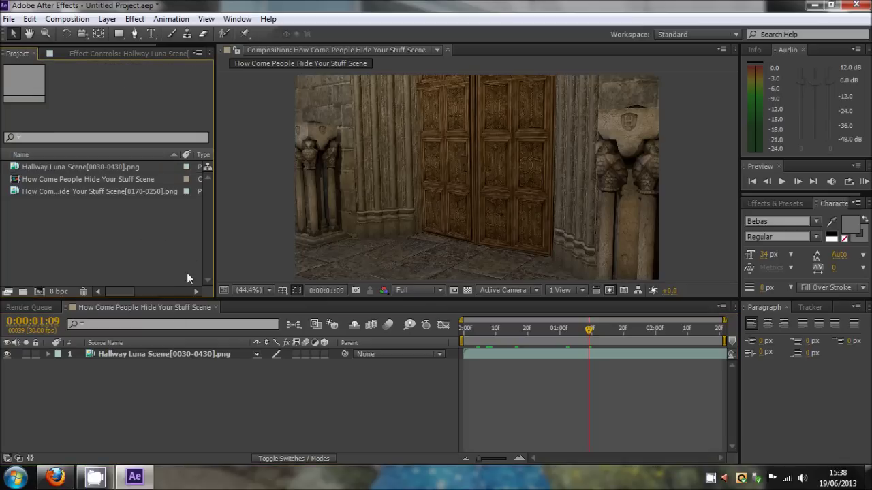
click(475, 355)
Show the hallway layer's Effect Controls panel, then close it.
click(183, 355)
click(129, 54)
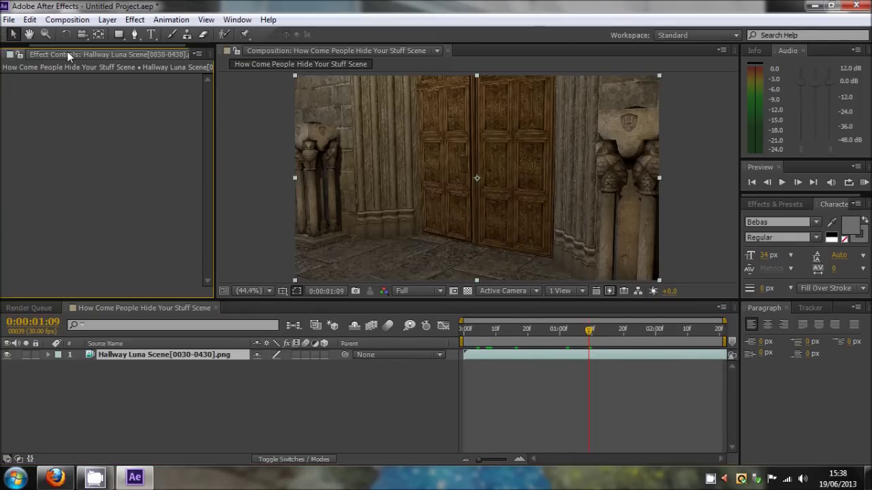
click(197, 54)
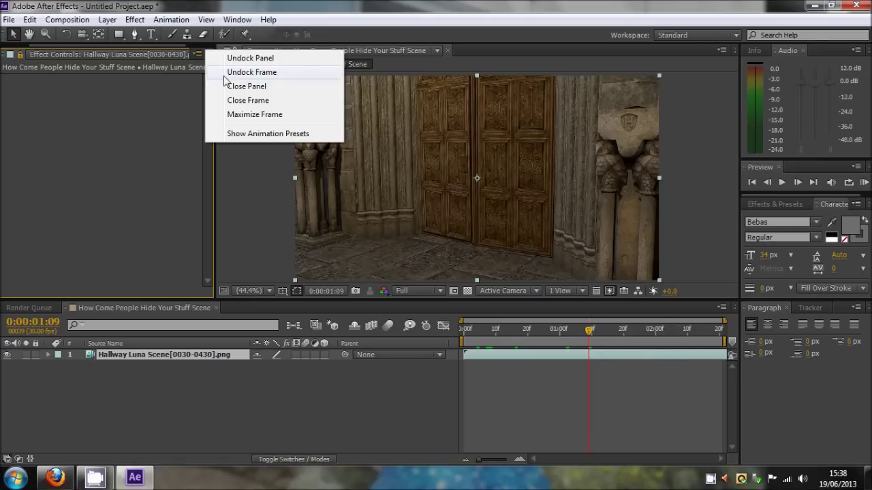
click(239, 85)
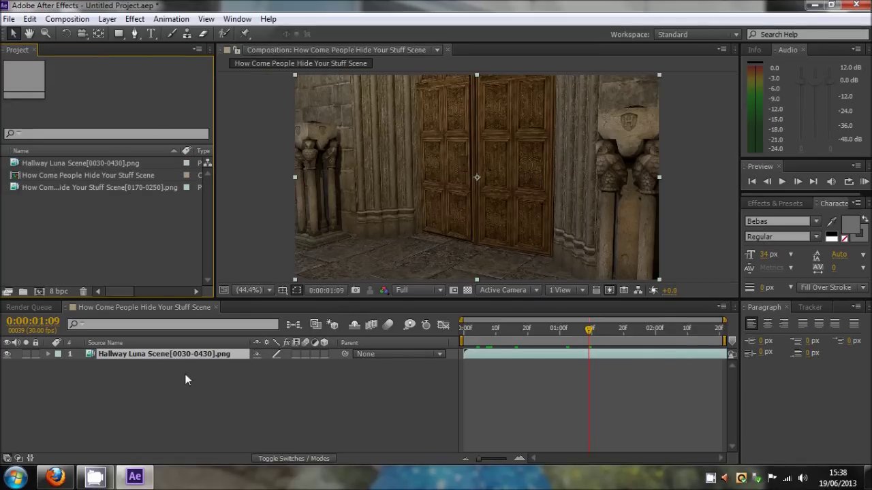
Reselect the hallway layer and choose Animation > Track in mocha AE.
click(74, 164)
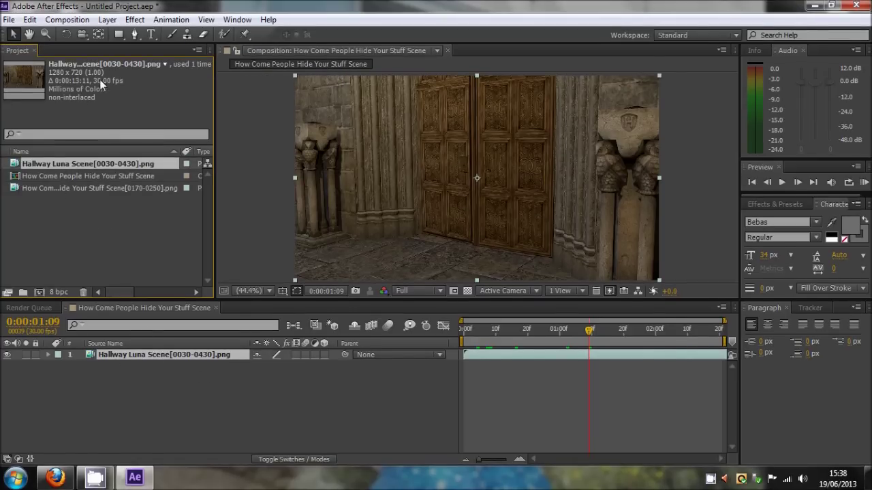
click(183, 400)
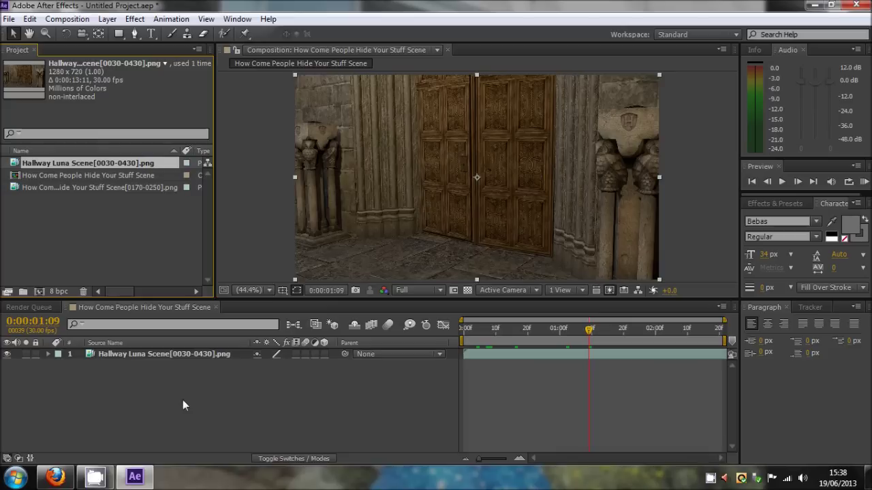
click(179, 355)
click(171, 19)
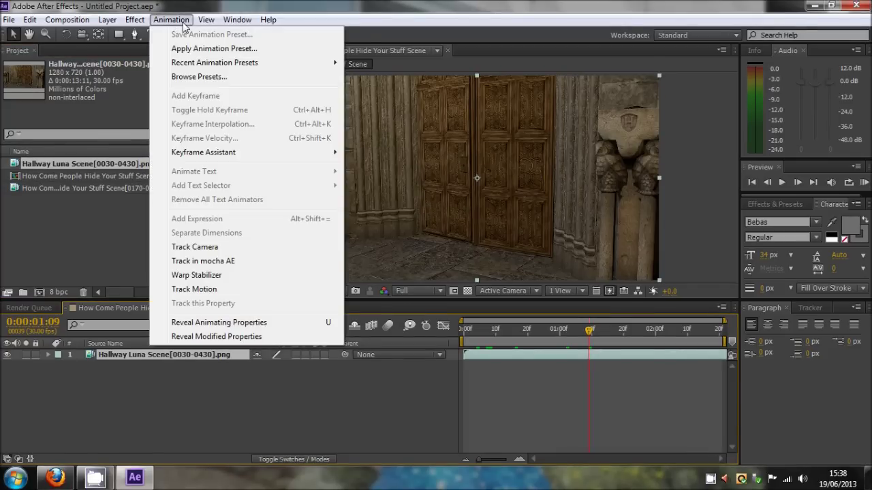
click(240, 261)
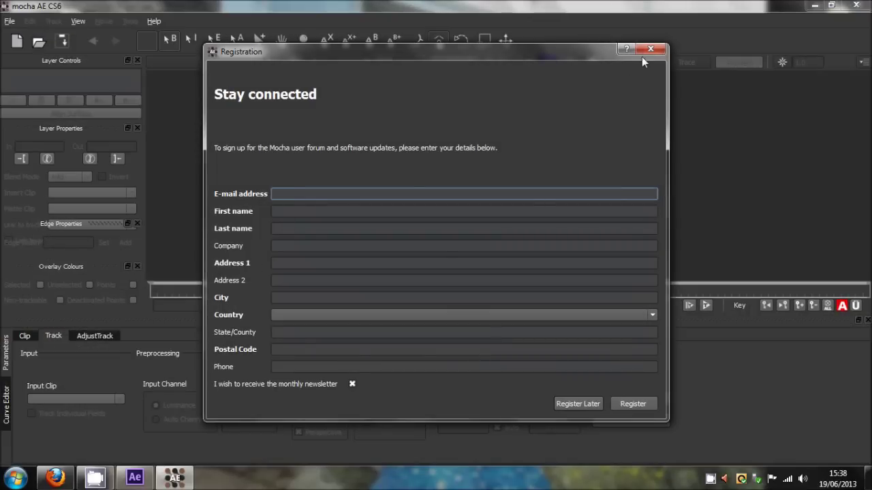
Dismiss registration, accept the new project settings and overwrite the existing Hallway Luna Scene.mocha file.
click(648, 51)
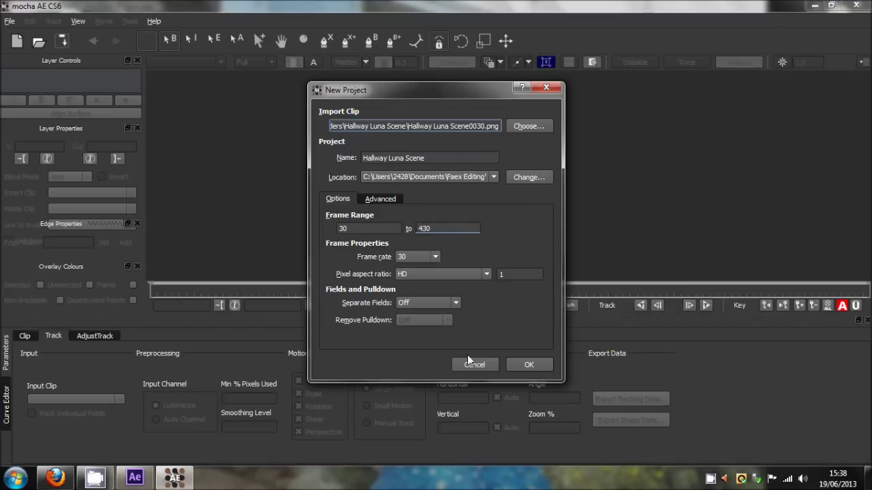
click(526, 365)
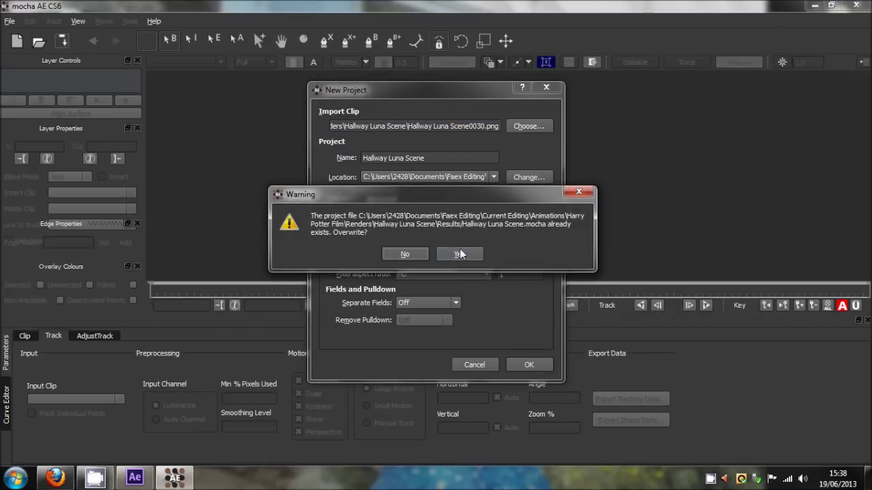
click(460, 254)
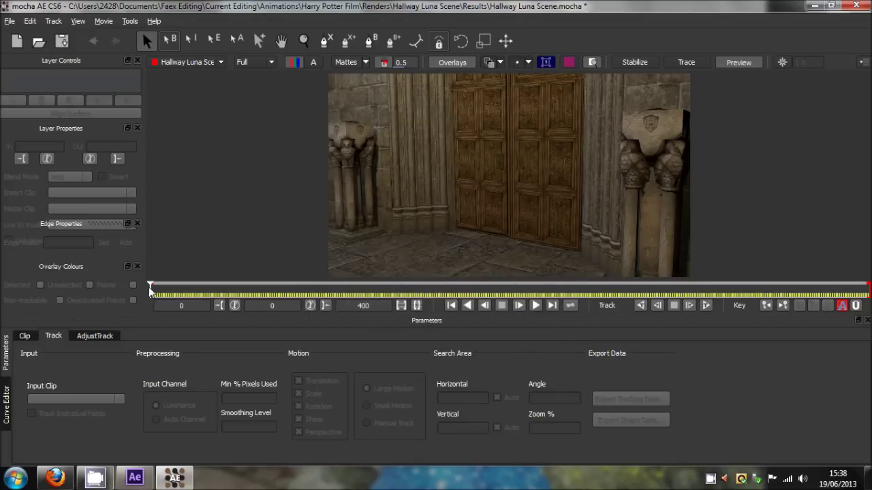
Draw a closed nine-point X-spline around the left pillar's carved capital.
mouse_move(151, 290)
mouse_down()
mouse_move(840, 288)
mouse_move(366, 288)
mouse_move(181, 293)
mouse_move(516, 295)
mouse_move(147, 300)
mouse_up()
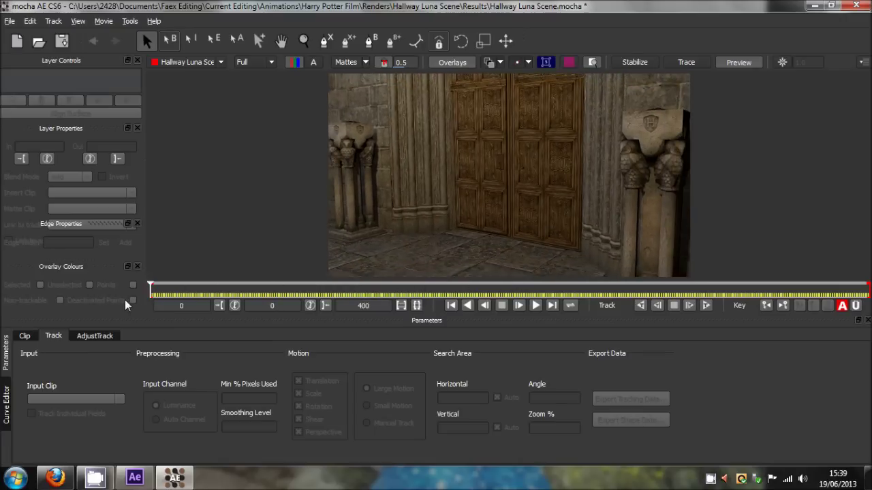
click(327, 42)
click(331, 101)
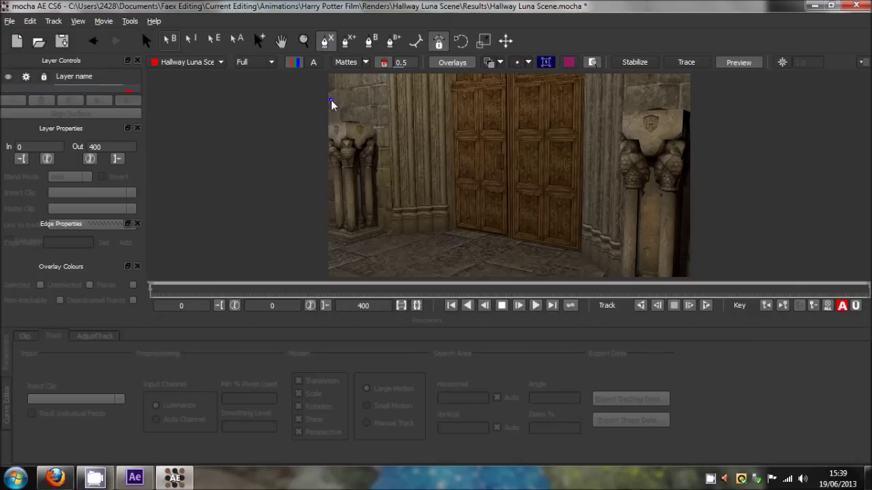
click(357, 90)
click(380, 93)
click(387, 119)
click(390, 137)
click(382, 161)
click(351, 165)
click(329, 155)
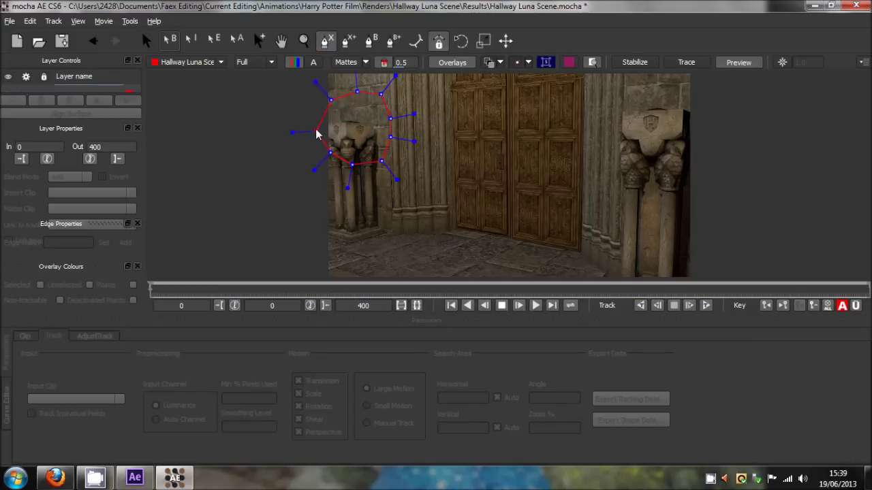
click(315, 126)
right_click(324, 122)
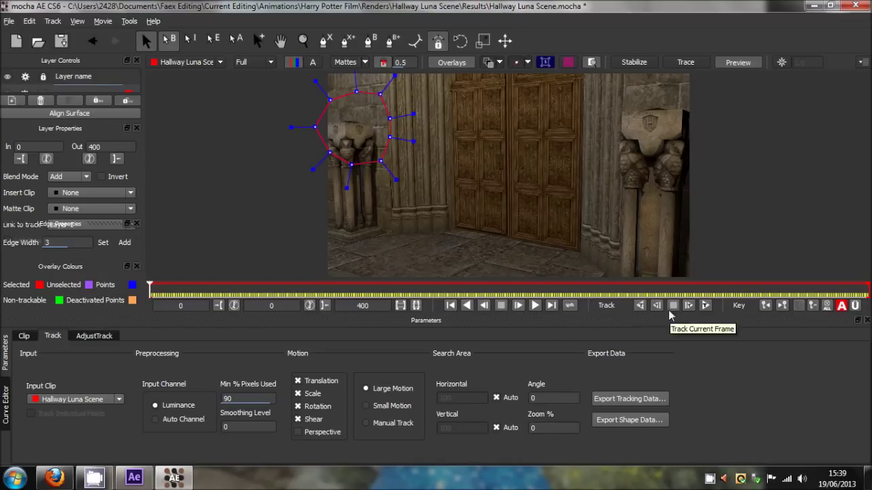
Track the pillar shape forward, pausing once to inspect, and stop at frame 265.
click(706, 307)
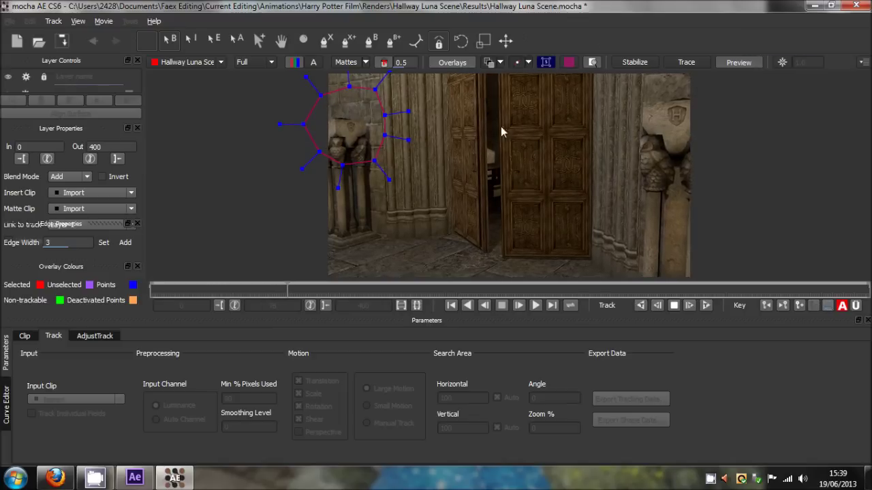
key(Escape)
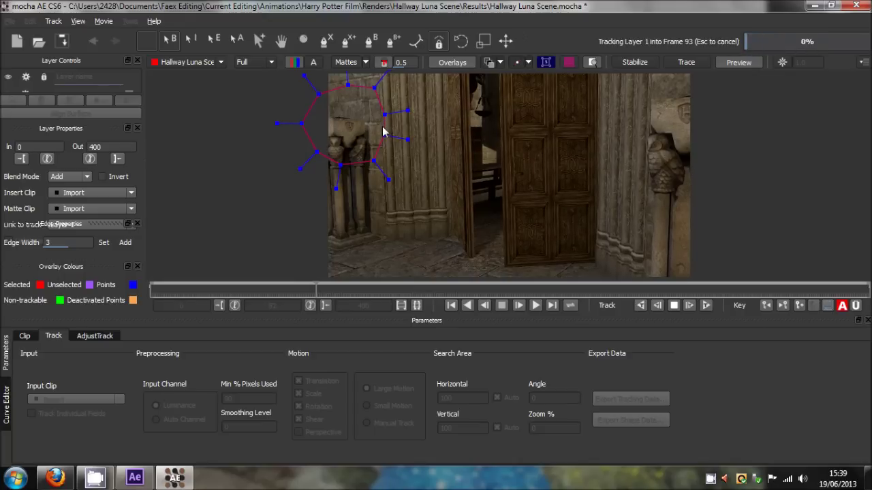
key(Escape)
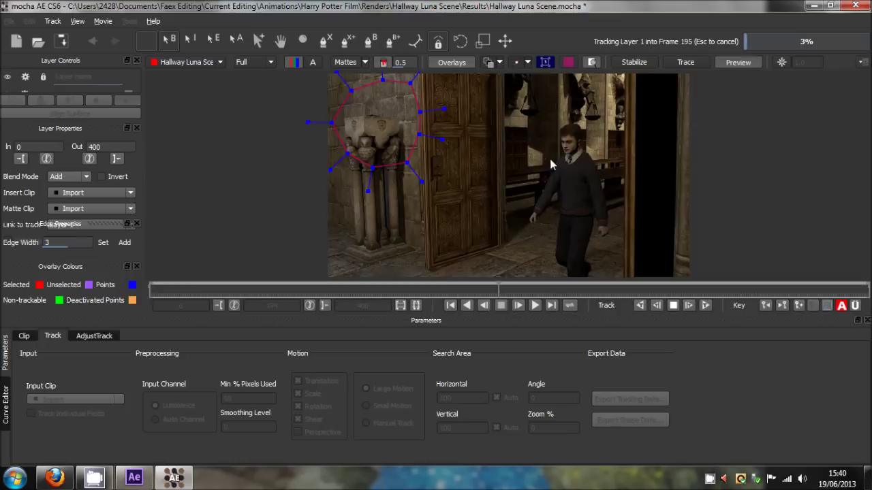
click(673, 307)
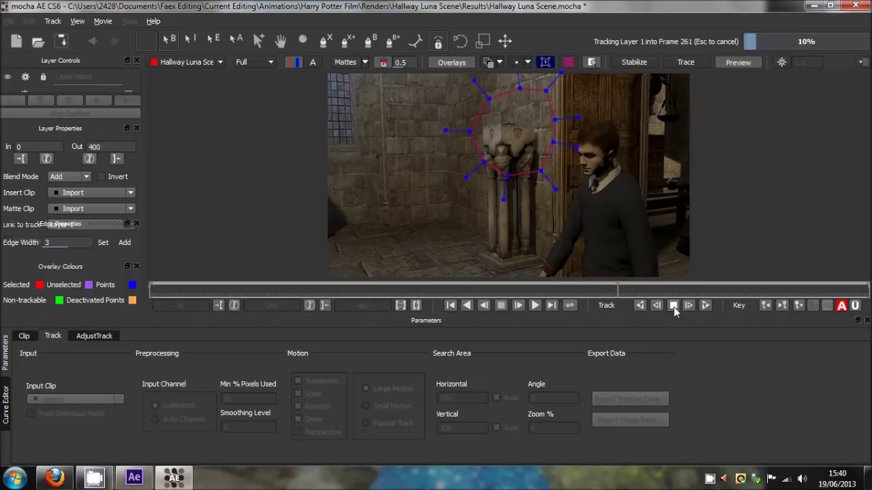
click(673, 306)
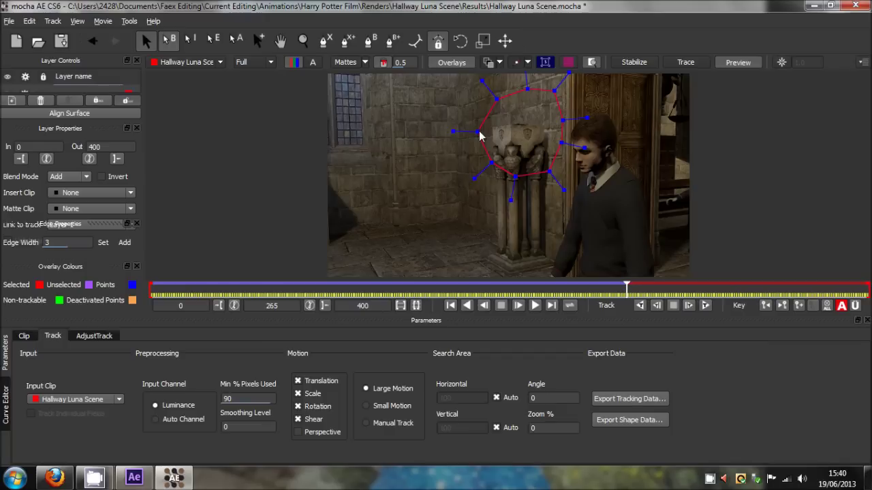
Drag the shape's points up onto the stone wall above the pillar, then resume forward tracking.
drag(481, 132, 453, 71)
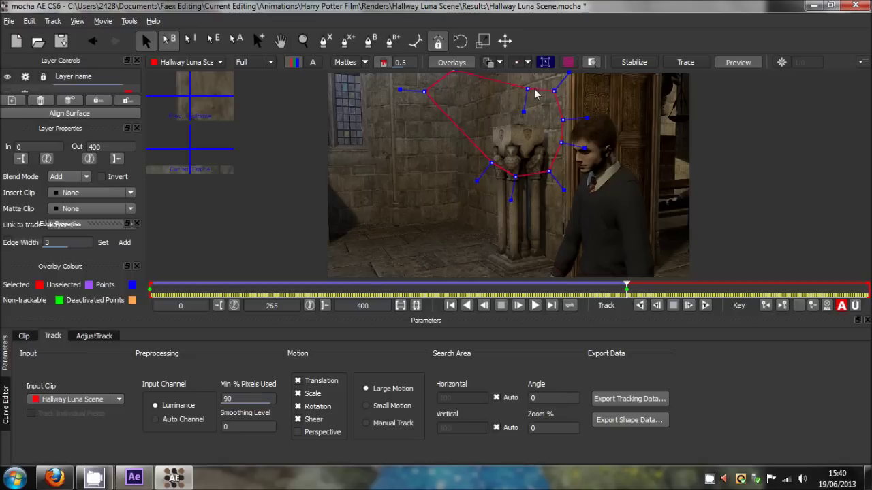
mouse_move(538, 93)
mouse_down()
mouse_move(549, 89)
mouse_move(543, 78)
mouse_up()
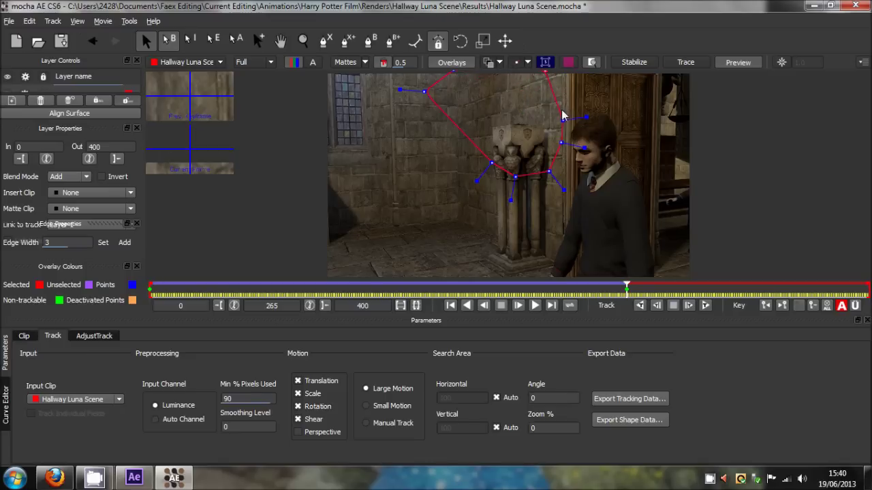
drag(564, 118, 556, 84)
drag(560, 144, 556, 104)
drag(492, 164, 444, 110)
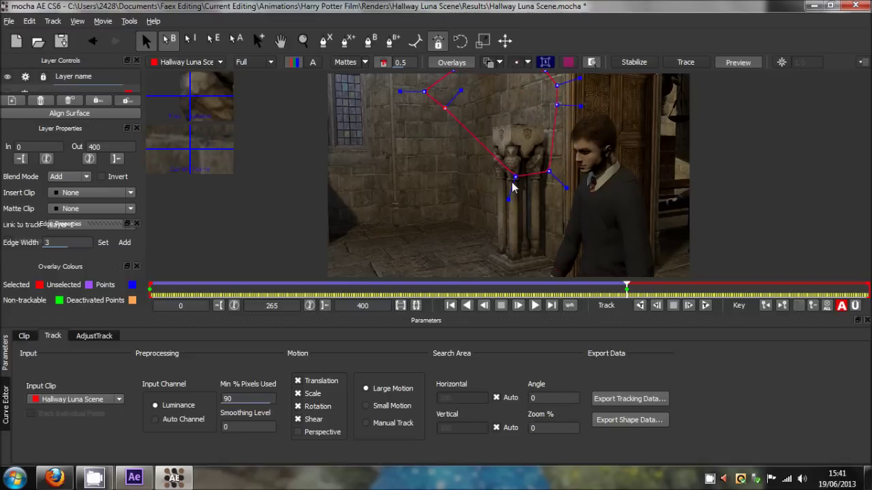
drag(514, 178, 485, 110)
drag(546, 172, 530, 111)
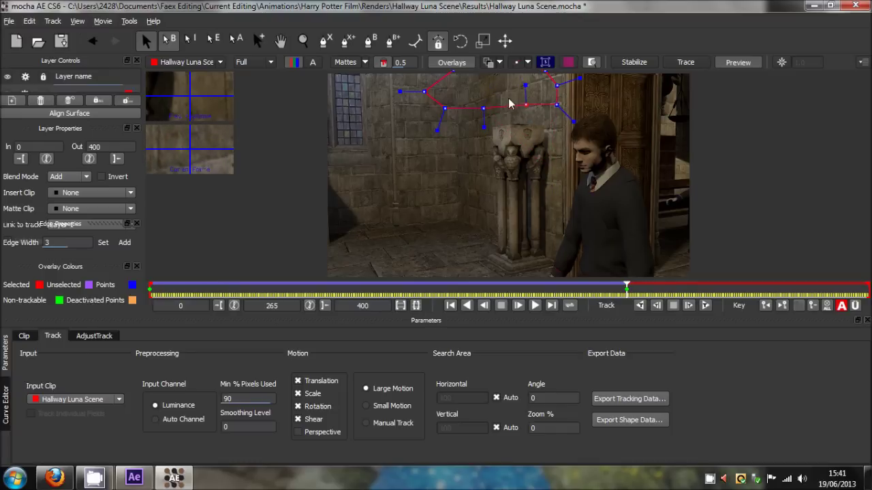
drag(444, 109, 427, 83)
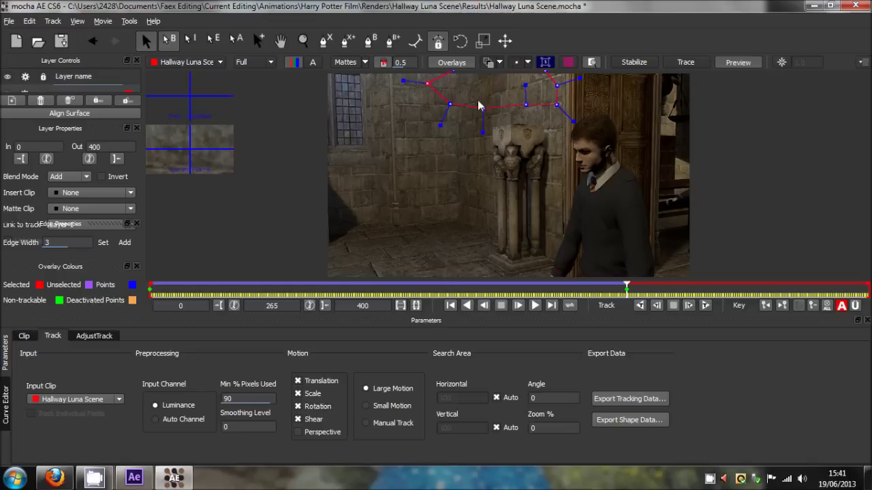
drag(557, 104, 559, 100)
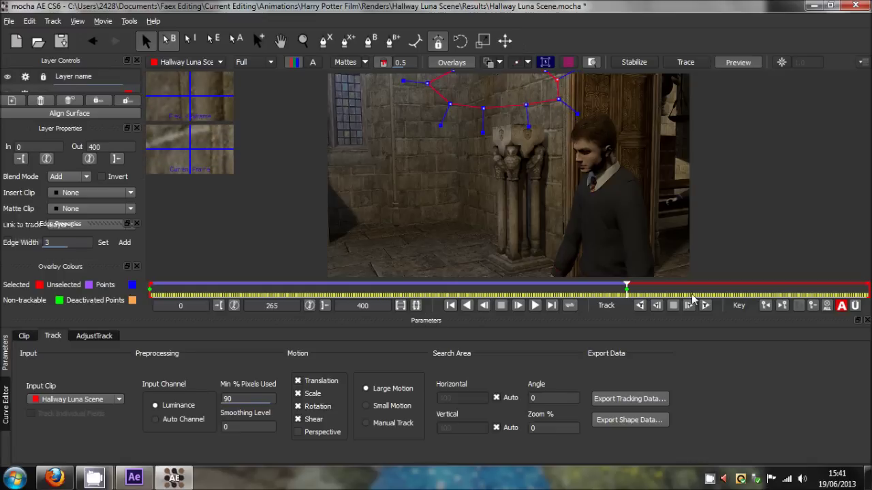
click(706, 306)
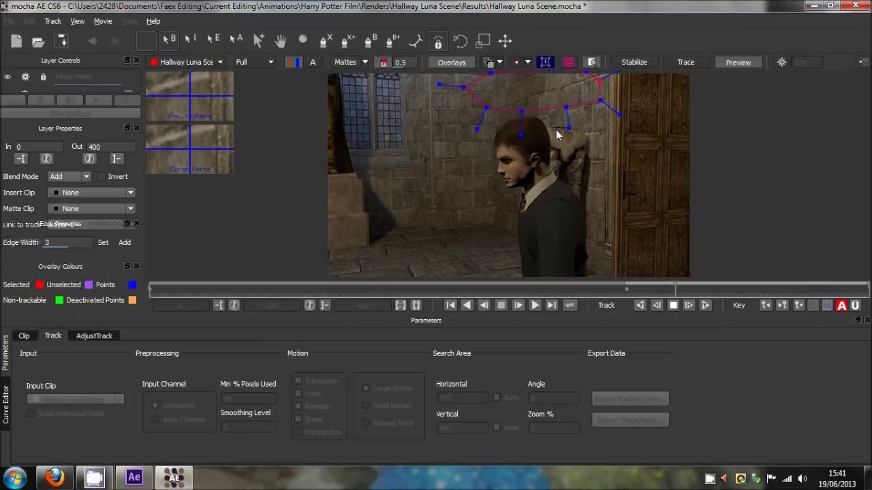
Stop at frames 297 and 321 to nudge shape points, continuing the forward track each time.
click(671, 306)
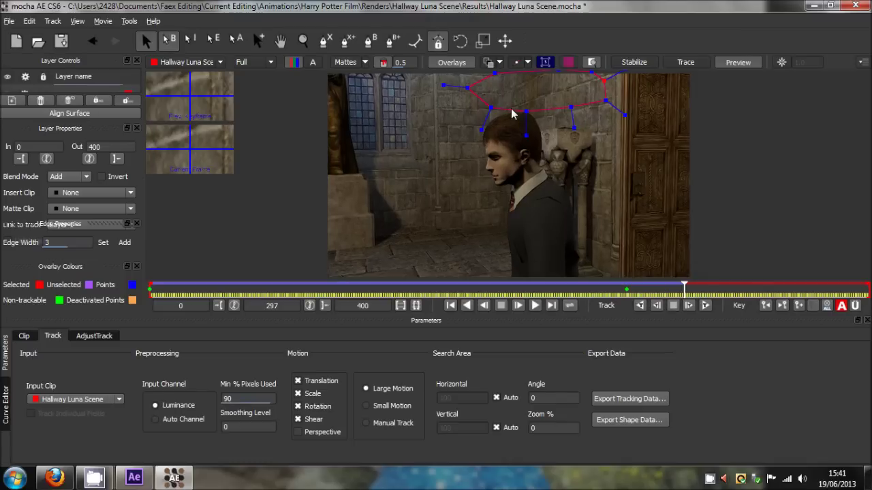
drag(529, 113, 495, 102)
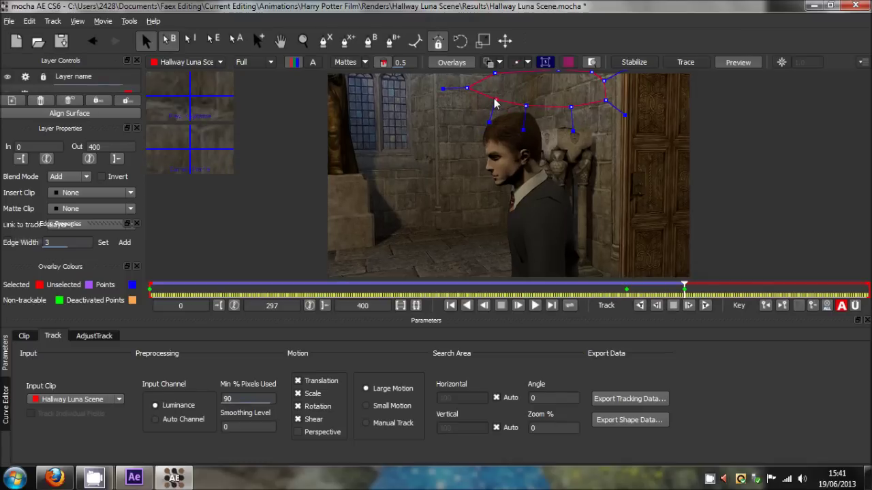
click(707, 306)
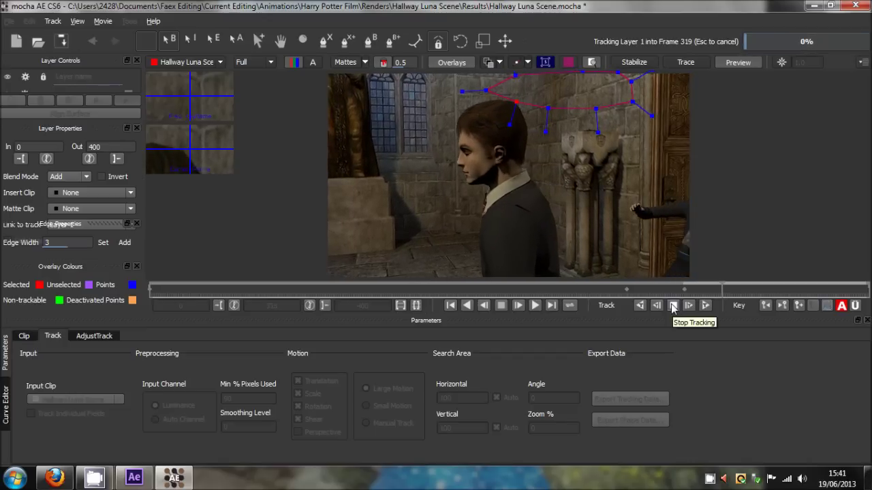
click(673, 306)
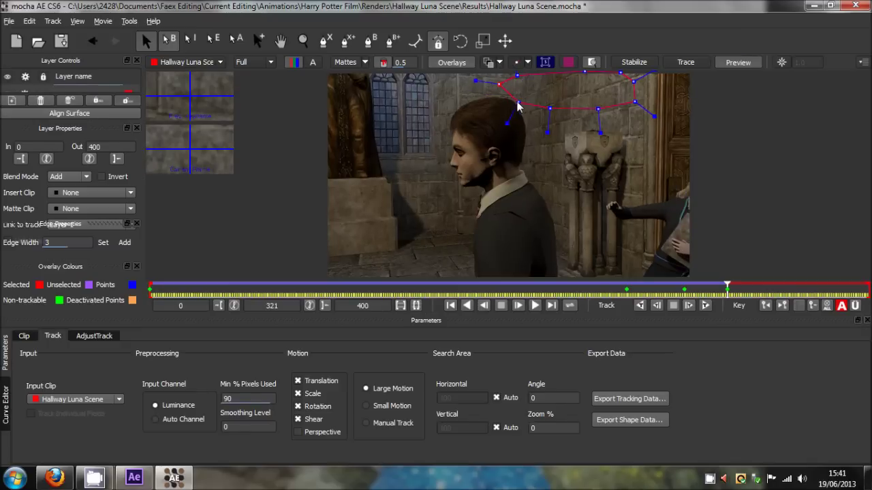
drag(518, 104, 529, 100)
click(706, 306)
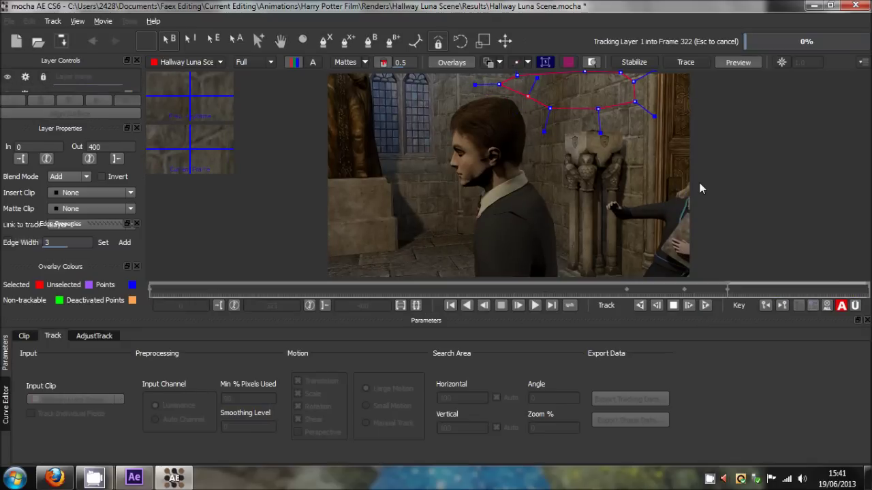
Stop tracking at frame 345 and refit the shape's points back onto the pillar top.
click(673, 306)
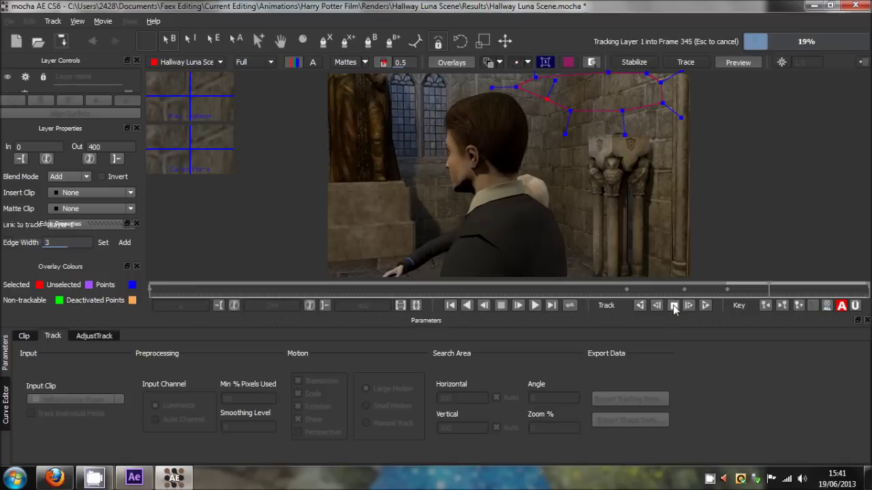
click(673, 306)
drag(619, 110, 641, 170)
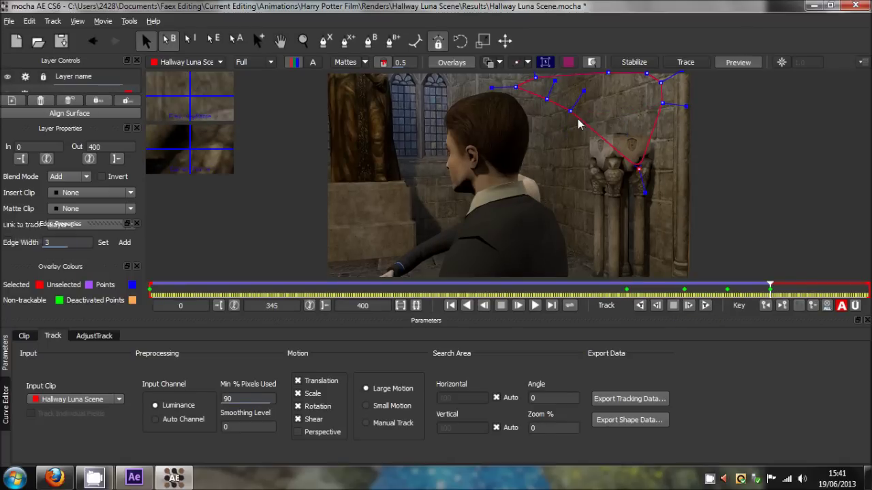
drag(549, 109, 567, 110)
drag(536, 81, 640, 182)
drag(661, 84, 652, 104)
Track the shape from frame 345 to the clip's end at 400, then scrub back to review.
click(708, 306)
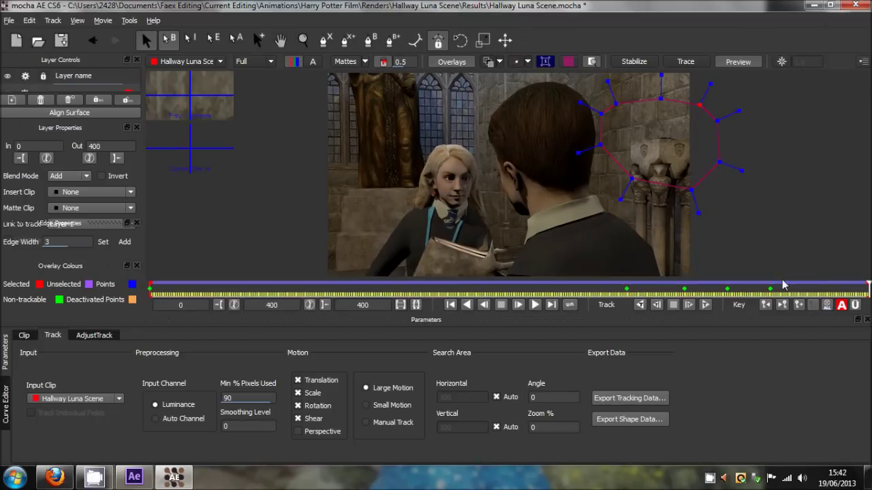
drag(869, 286, 815, 285)
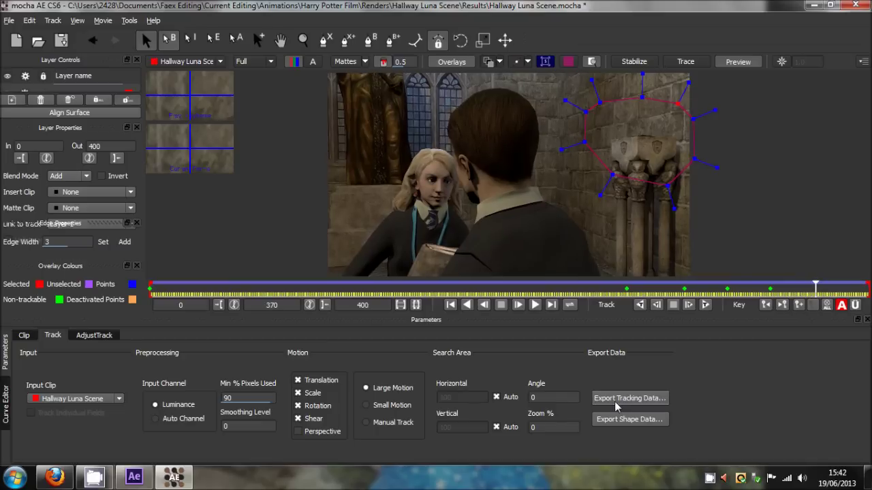
Copy the pillar track to the clipboard as After Effects Transform Data and return to After Effects.
click(657, 401)
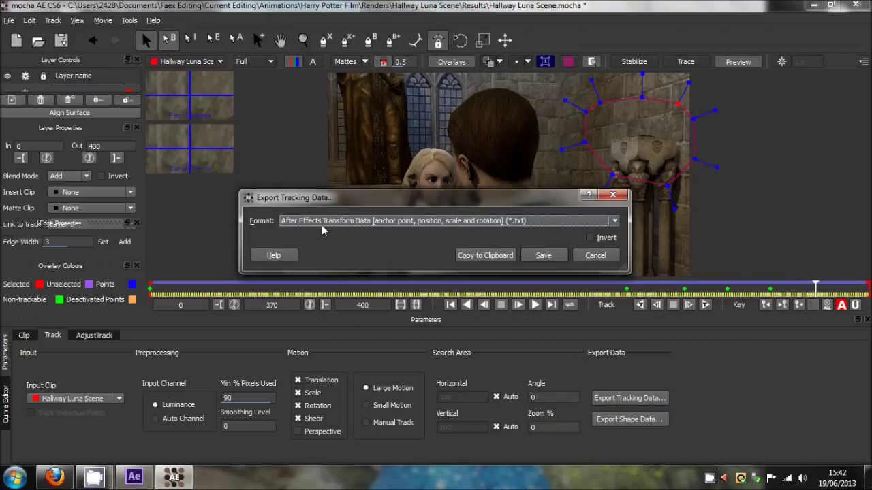
click(304, 222)
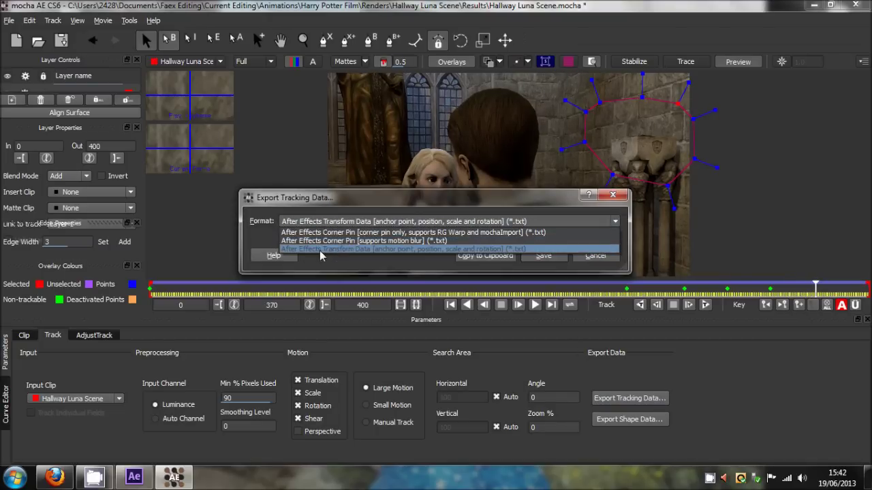
click(342, 249)
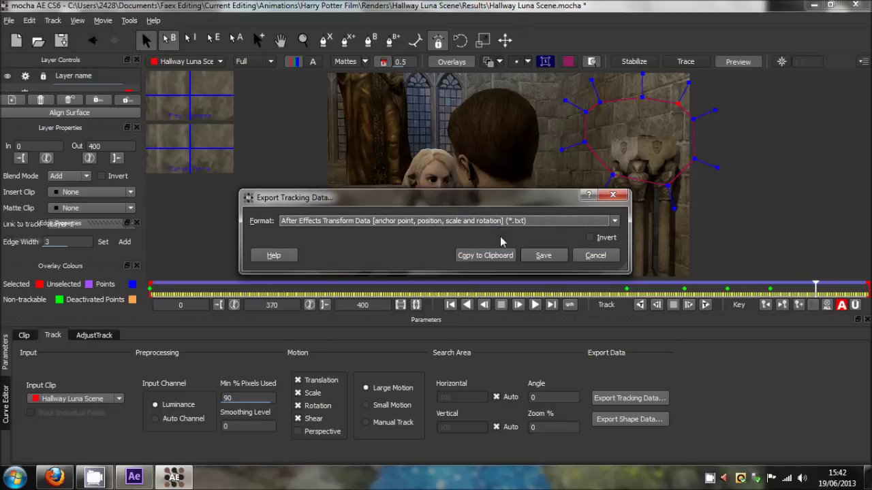
click(497, 256)
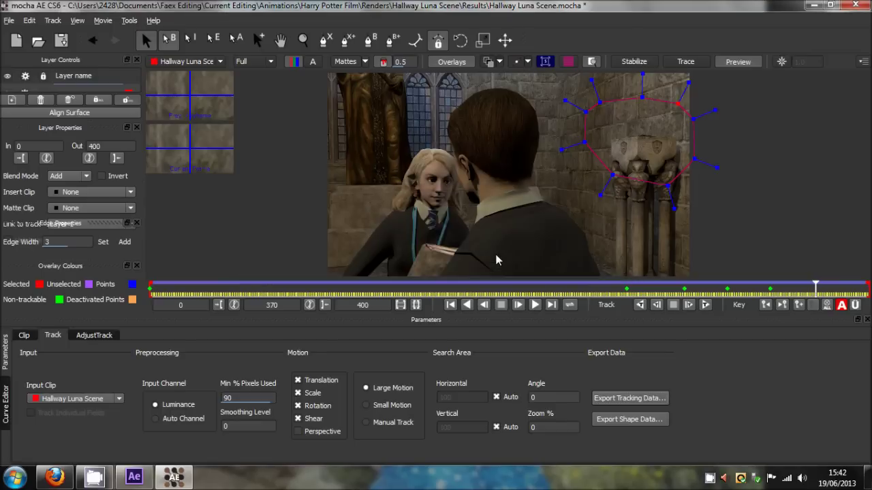
click(134, 478)
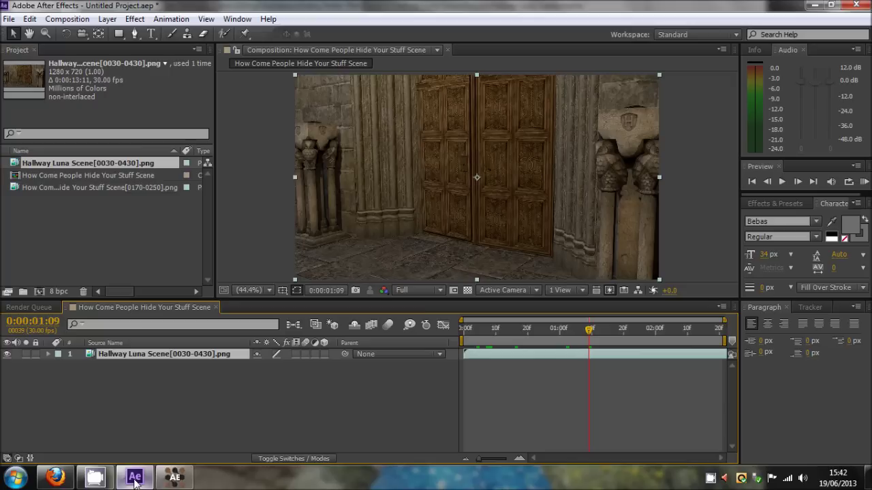
Scrub through the hallway shot and return to the composition's first frame.
click(709, 232)
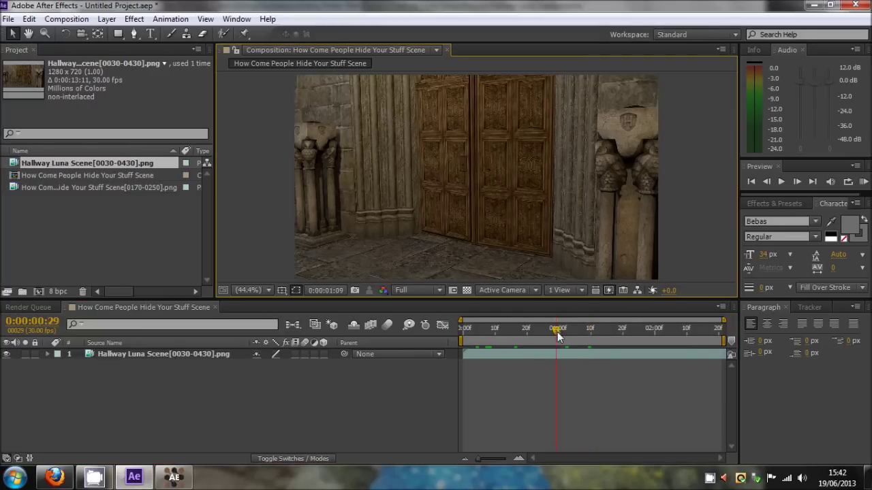
drag(557, 334, 432, 345)
click(474, 355)
click(704, 244)
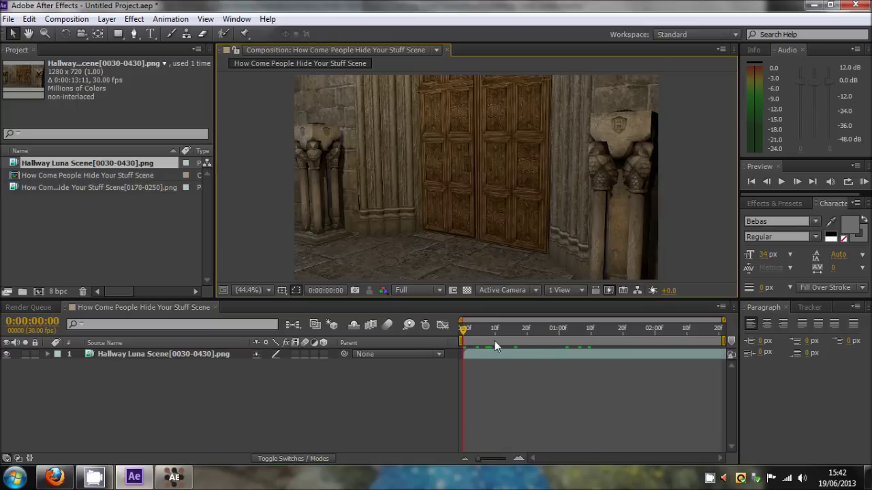
click(124, 232)
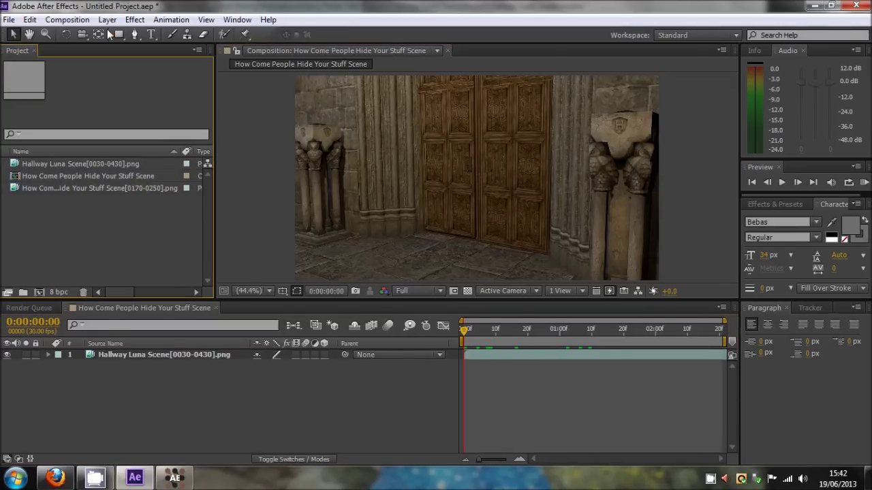
Add a Null Object layer, paste the tracking data onto it and reveal its keyframes.
click(109, 20)
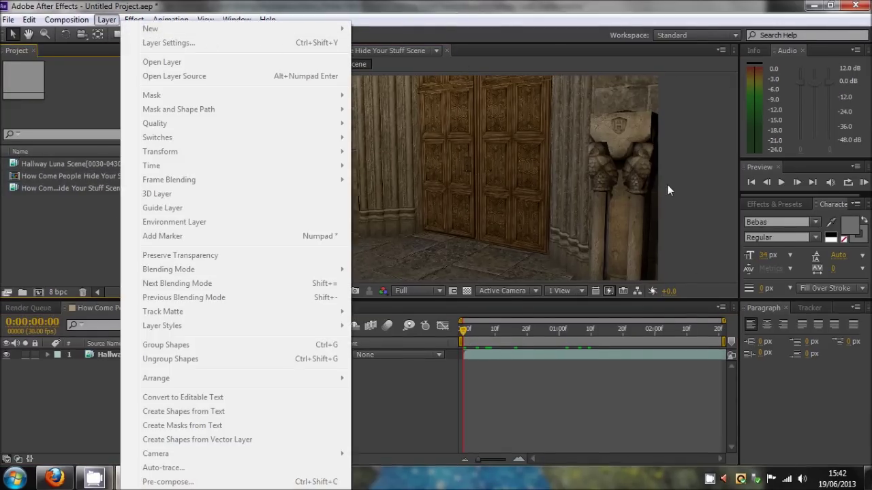
click(667, 184)
click(135, 20)
mouse_move(171, 28)
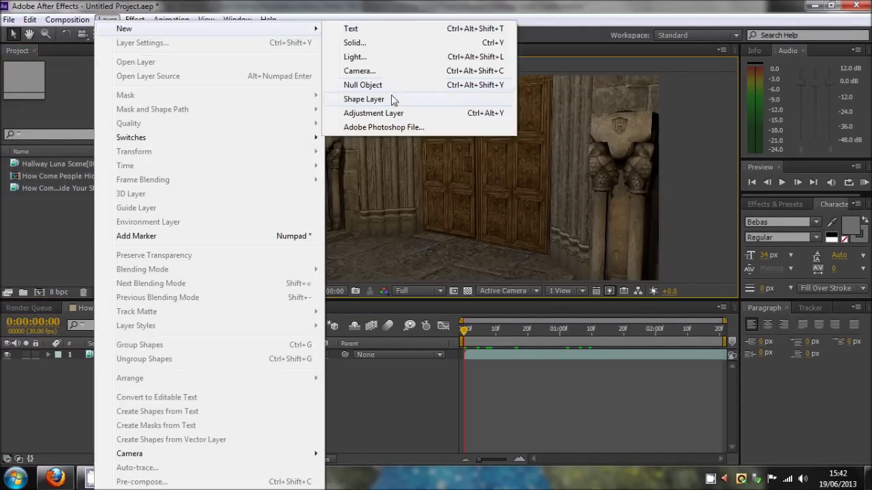
click(362, 87)
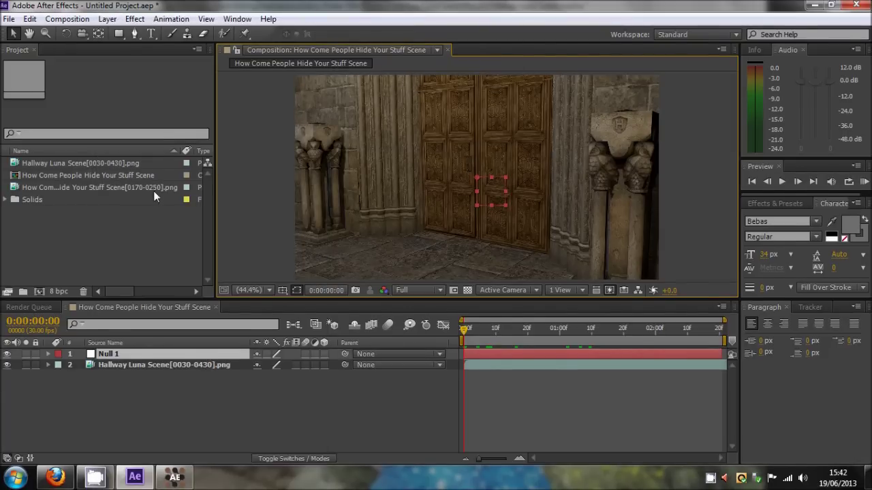
click(32, 20)
click(51, 125)
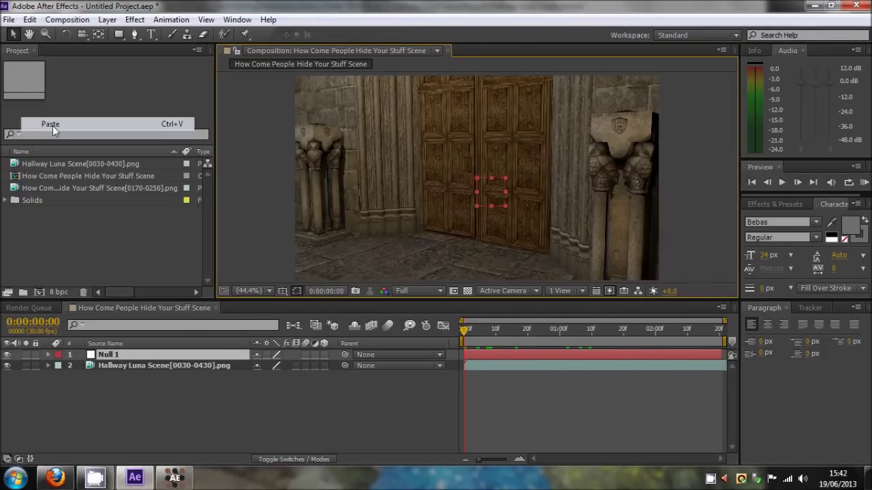
click(121, 356)
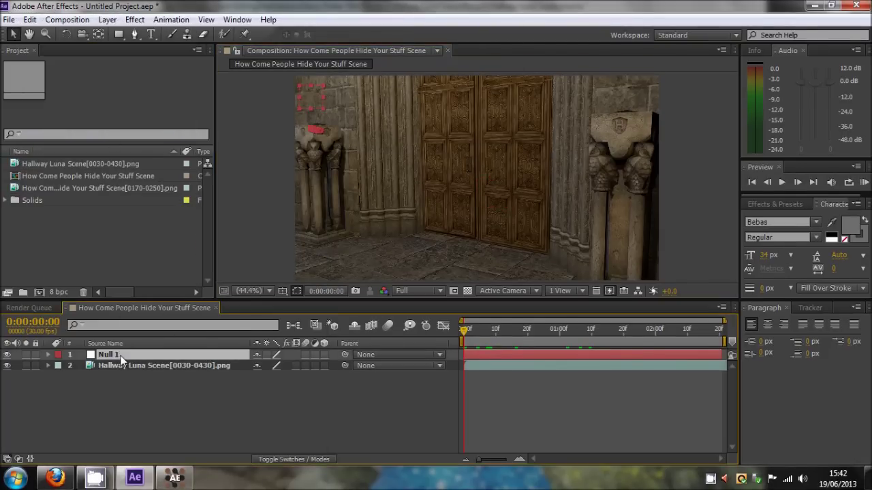
key(u)
key(u)
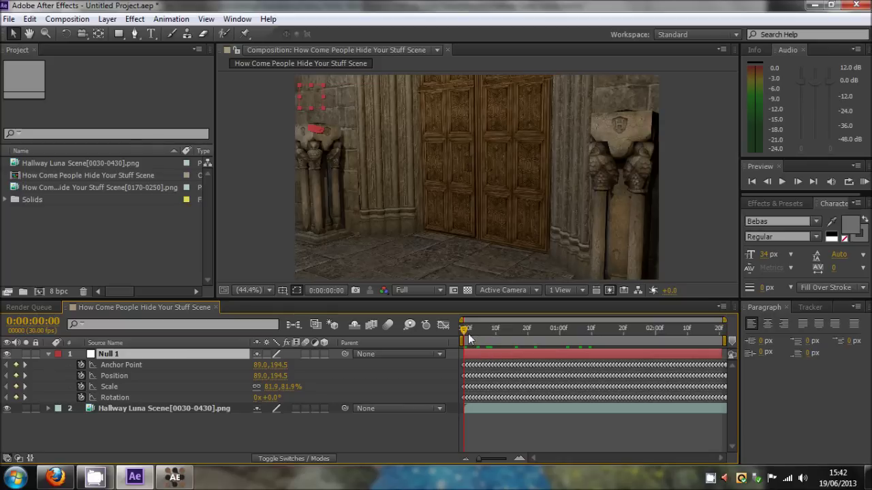
Trim Null 1 to start at 0:00:01:02.
click(49, 355)
click(563, 329)
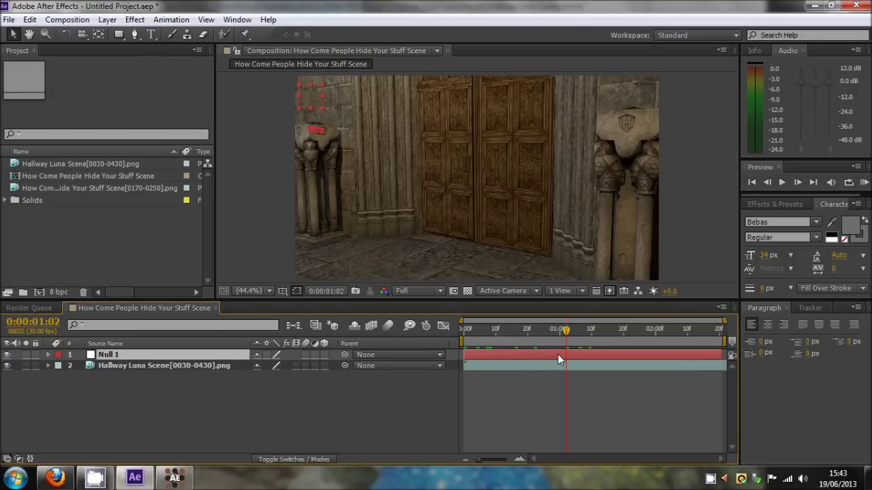
key(alt+[)
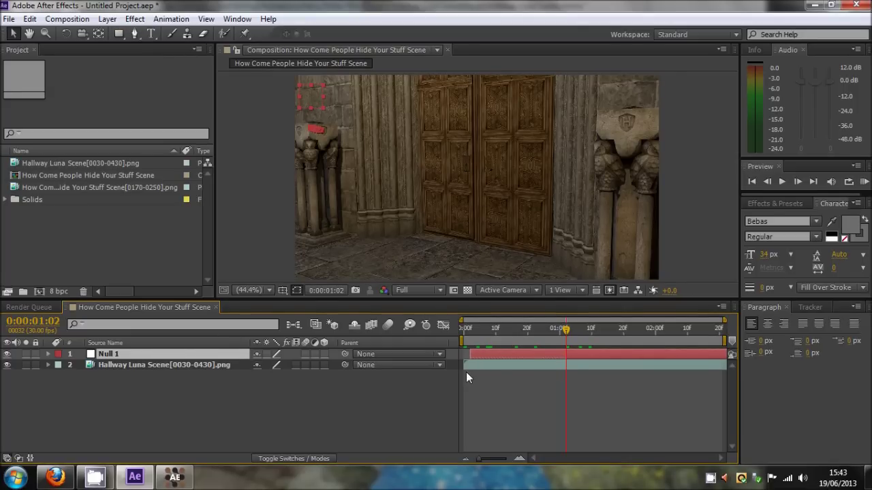
key(ctrl+v)
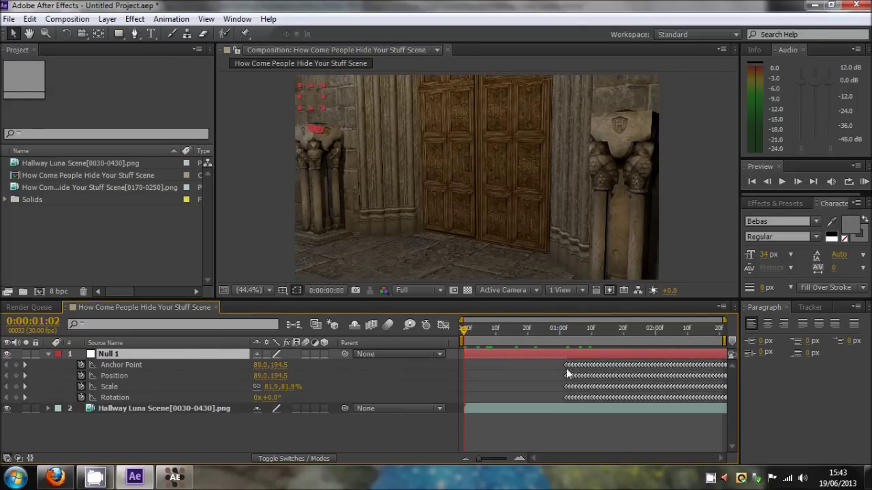
Re-paste the tracking keyframes onto Null 1 from frame 1, then return to frame 0.
mouse_move(566, 369)
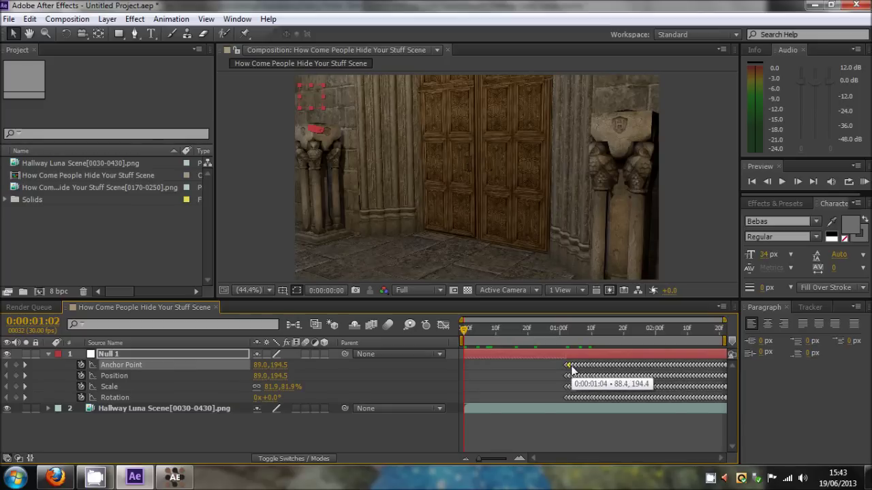
click(468, 330)
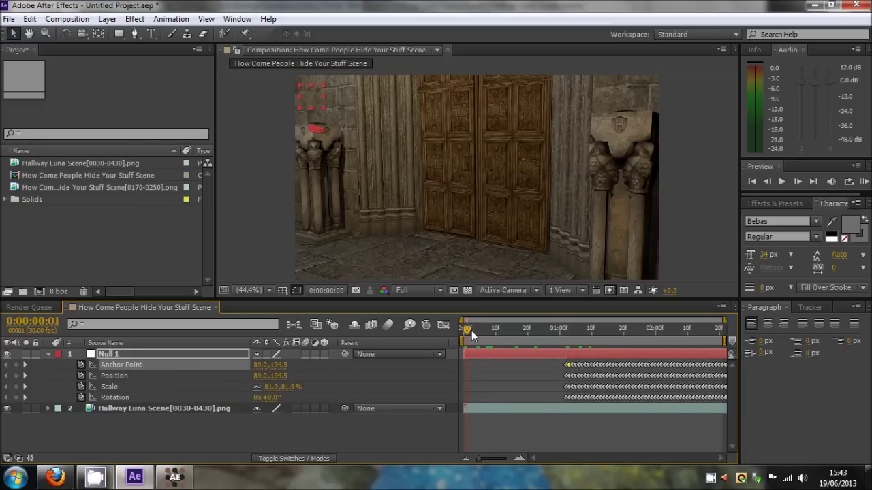
click(567, 357)
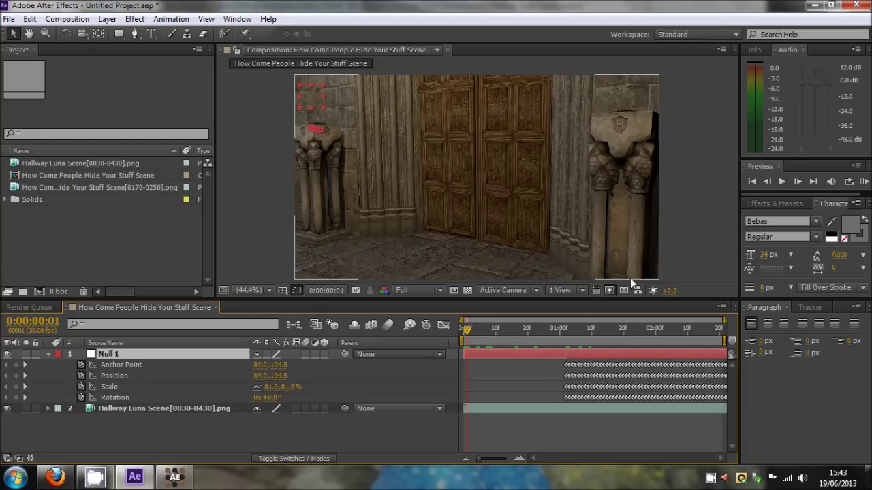
key(ctrl+v)
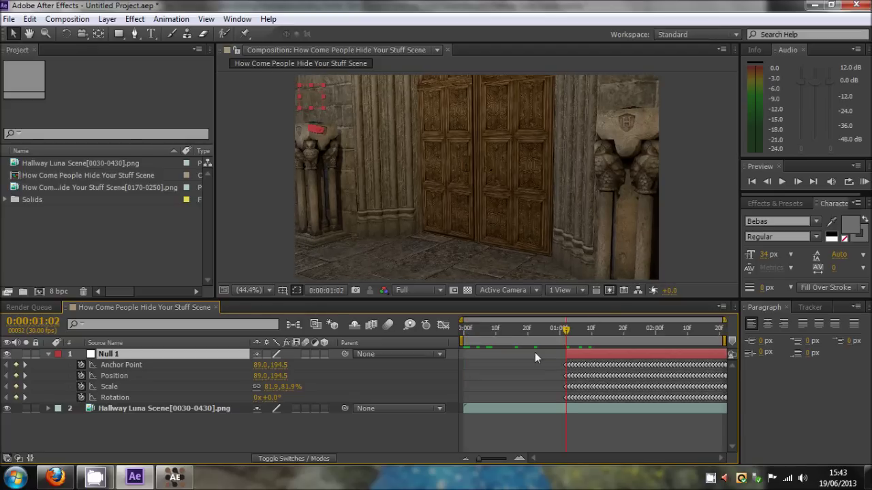
click(461, 332)
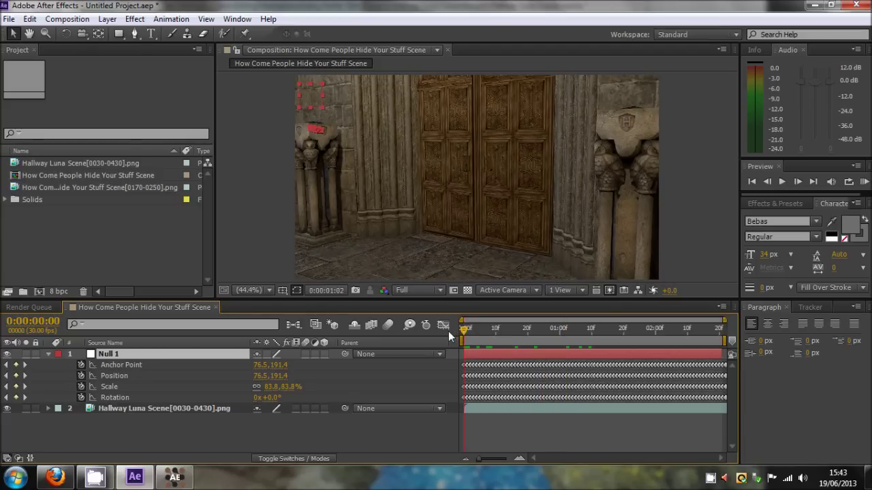
click(191, 409)
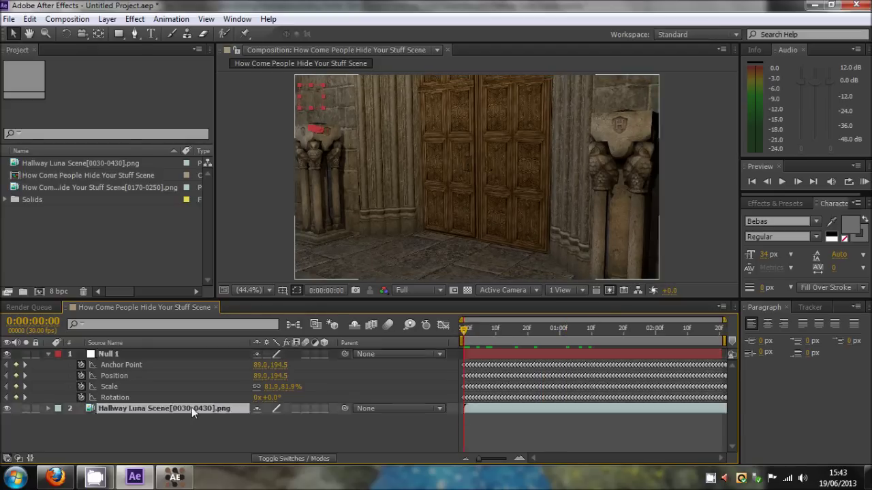
Copy Null 1's Anchor Point keyframes and paste them onto its Position property.
click(164, 440)
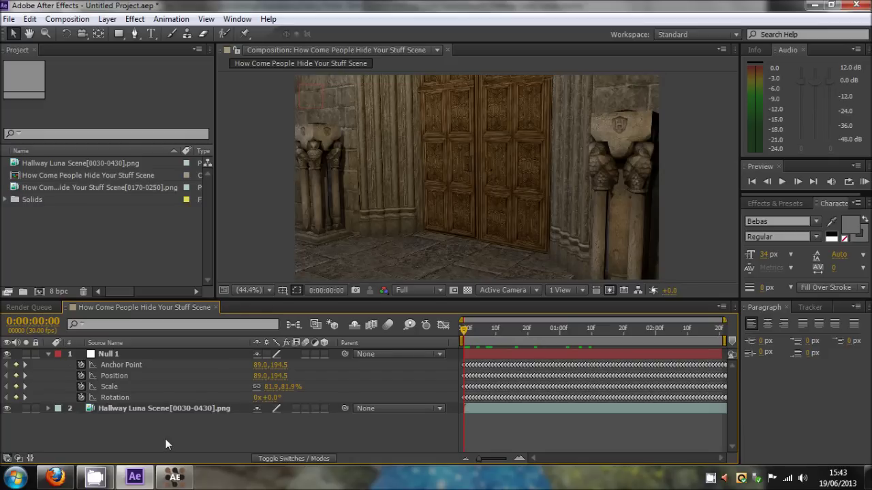
click(81, 386)
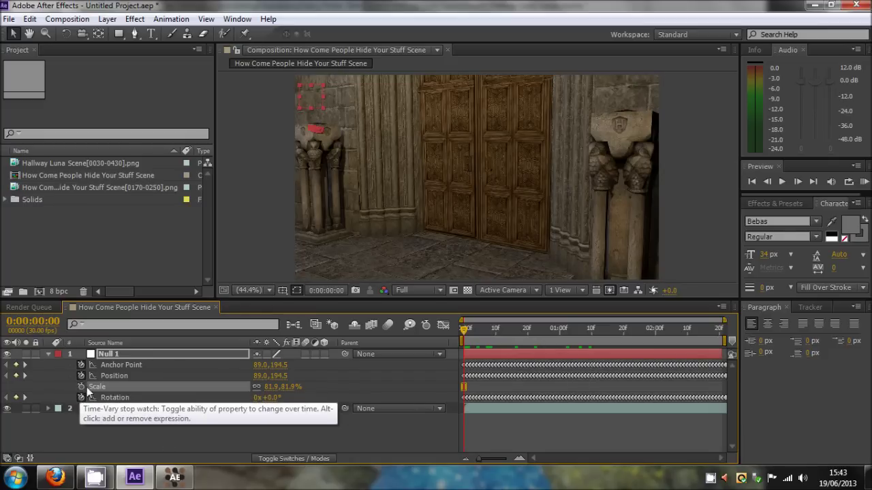
click(387, 378)
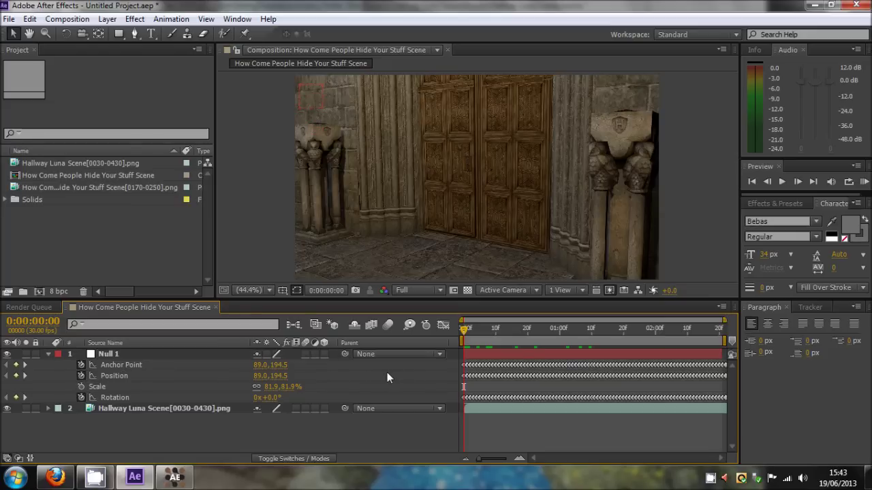
click(116, 366)
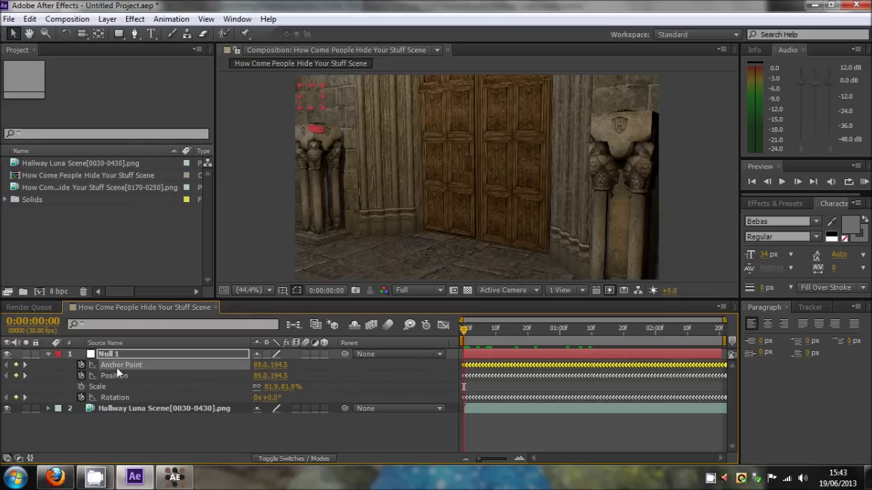
click(30, 18)
click(53, 97)
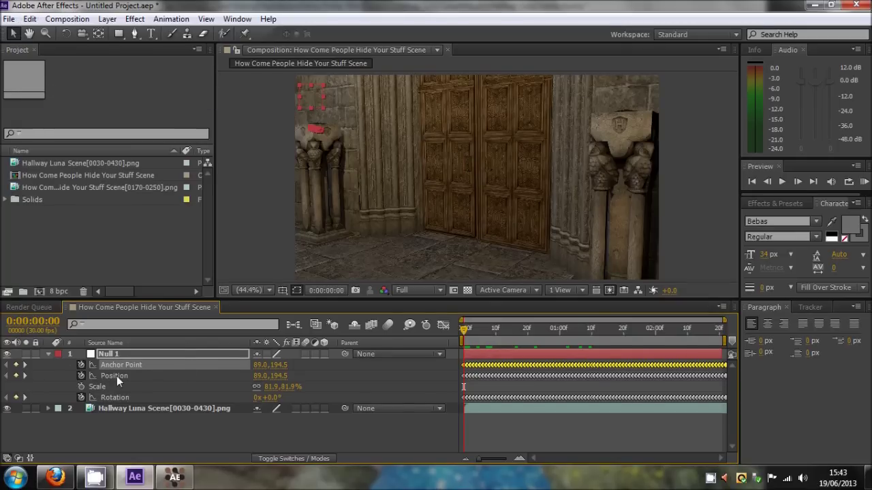
click(113, 376)
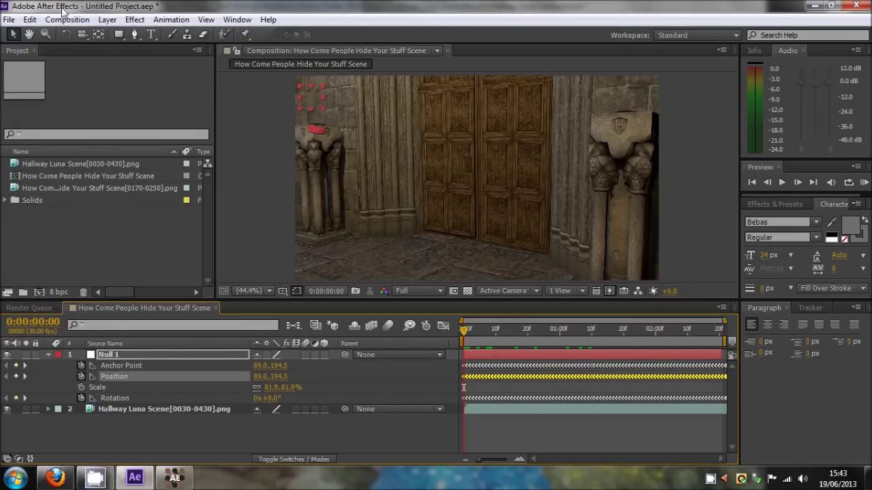
click(30, 18)
click(52, 125)
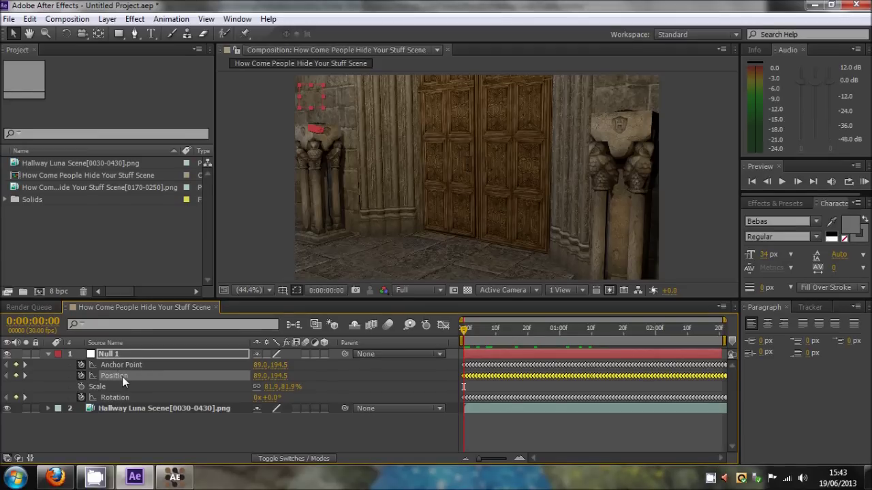
Turn off Anchor Point animation and set Null 1's anchor point to 0.0, 0.0.
click(81, 364)
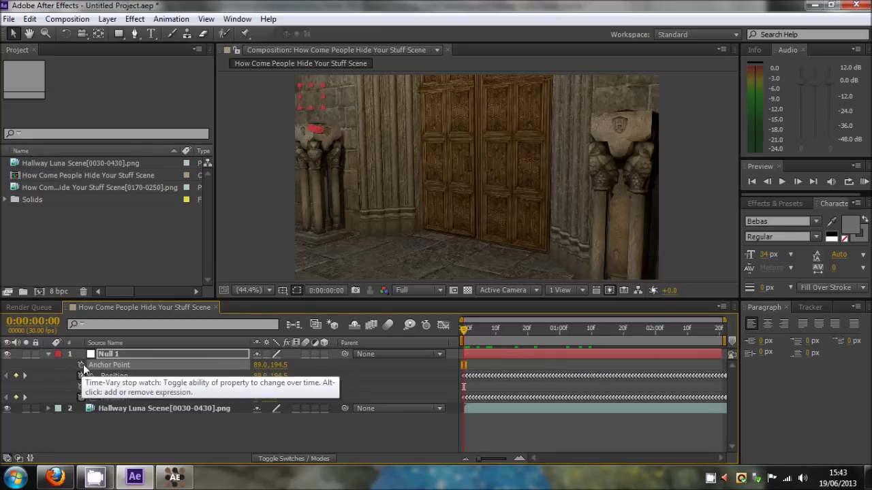
click(318, 371)
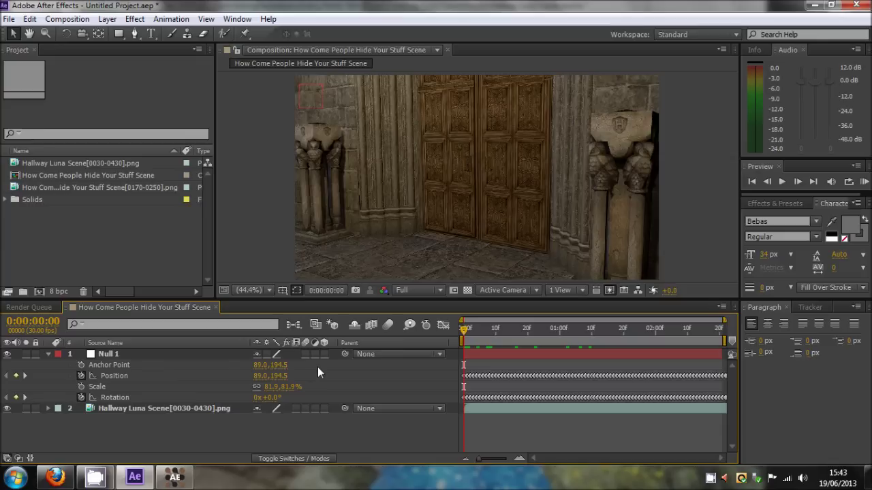
click(260, 365)
text(0)
key(Return)
click(276, 365)
text(0)
key(Return)
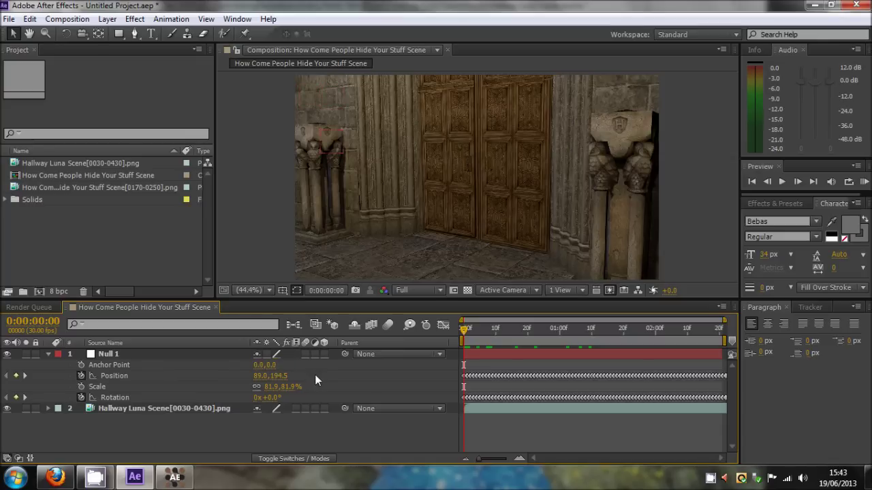
click(303, 179)
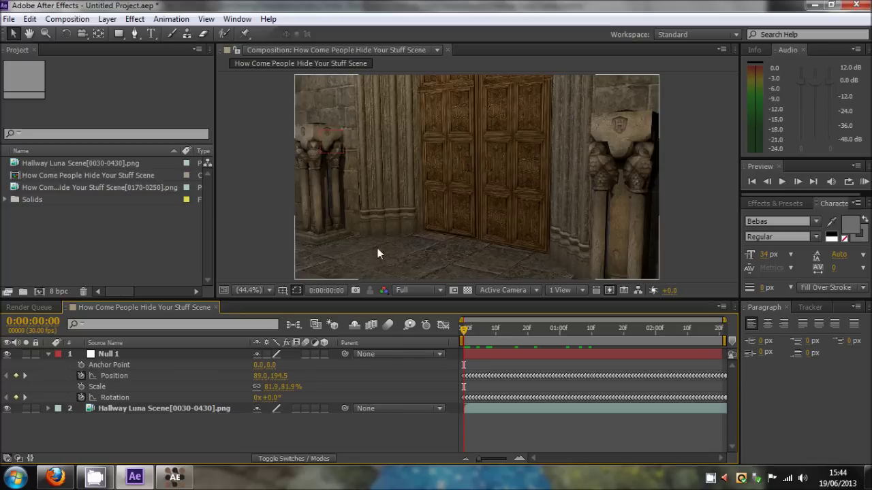
Start a file import from the Project panel and climb out of the Hallway Luna Scene folder.
click(48, 354)
right_click(84, 234)
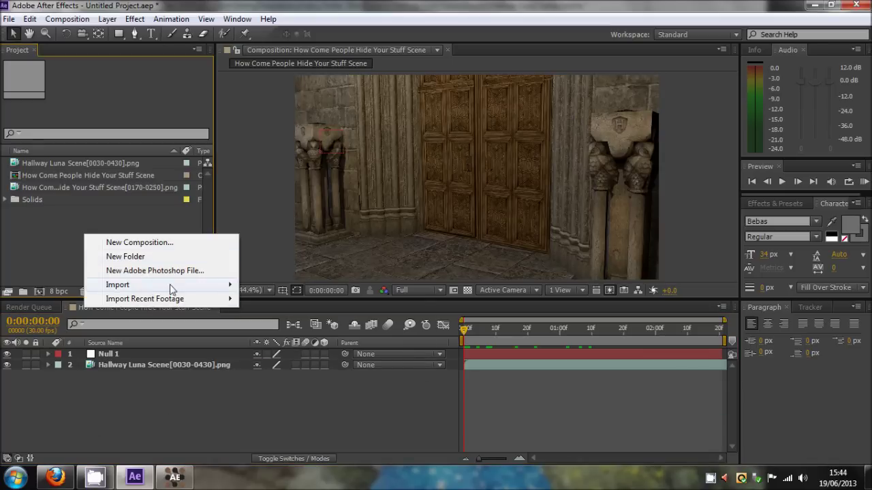
click(247, 284)
click(264, 43)
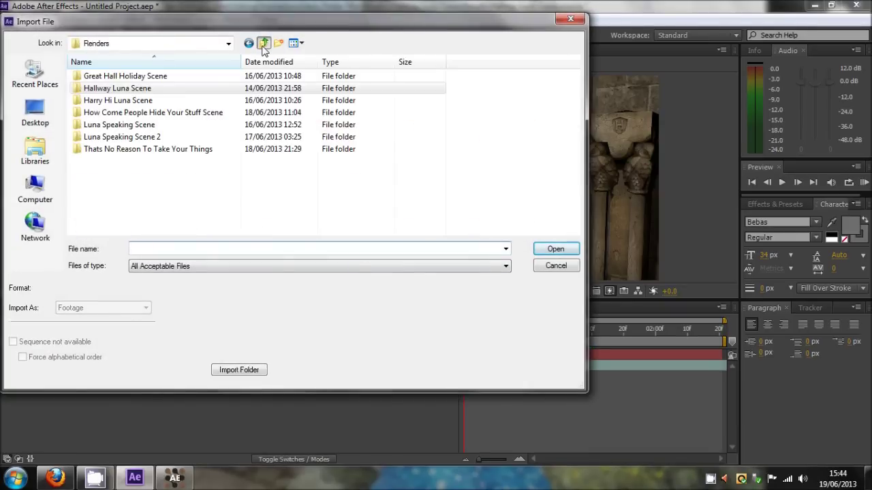
click(263, 43)
click(264, 43)
click(264, 43)
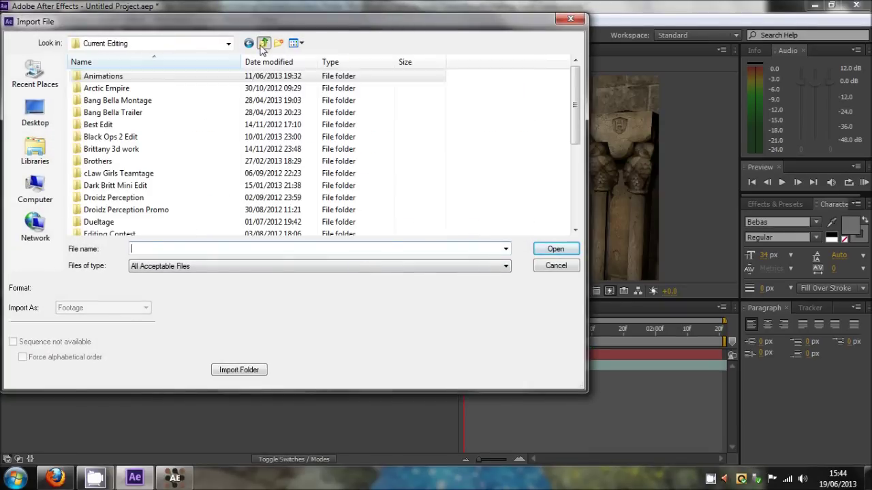
click(263, 43)
Browse to Action Essentials 2 > Action_Essentials_720p > 09. Fire and import Torch_Windy_02.mov.
double_click(109, 137)
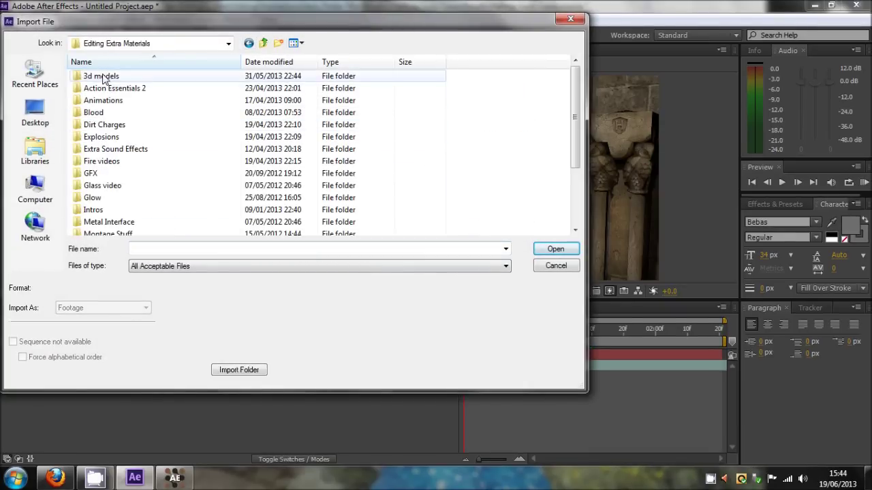
click(103, 79)
double_click(109, 88)
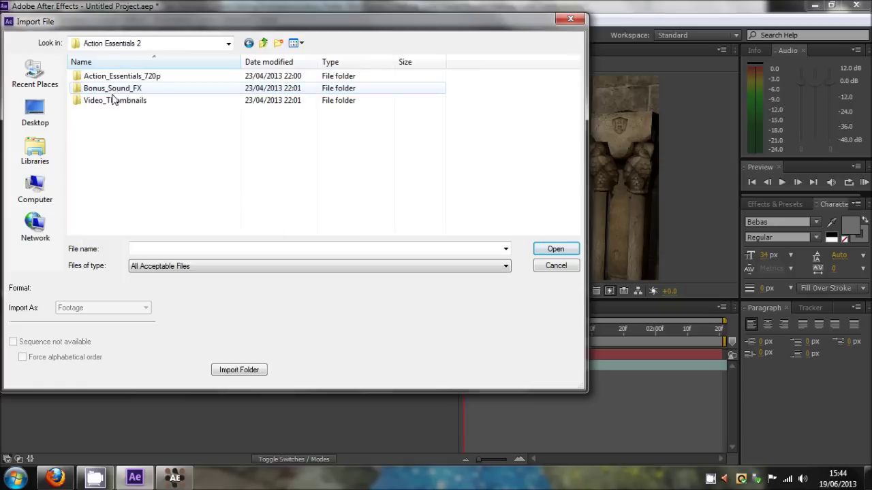
double_click(109, 76)
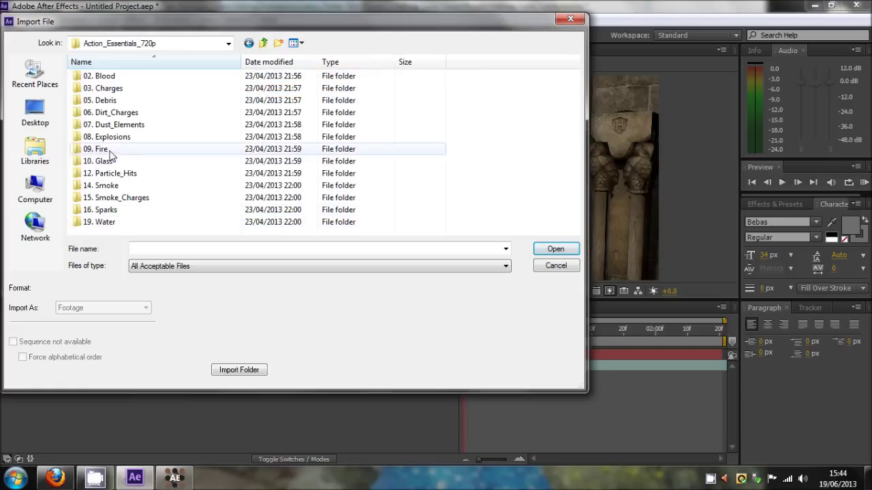
click(104, 150)
double_click(104, 150)
scroll(525, 115, down, 5)
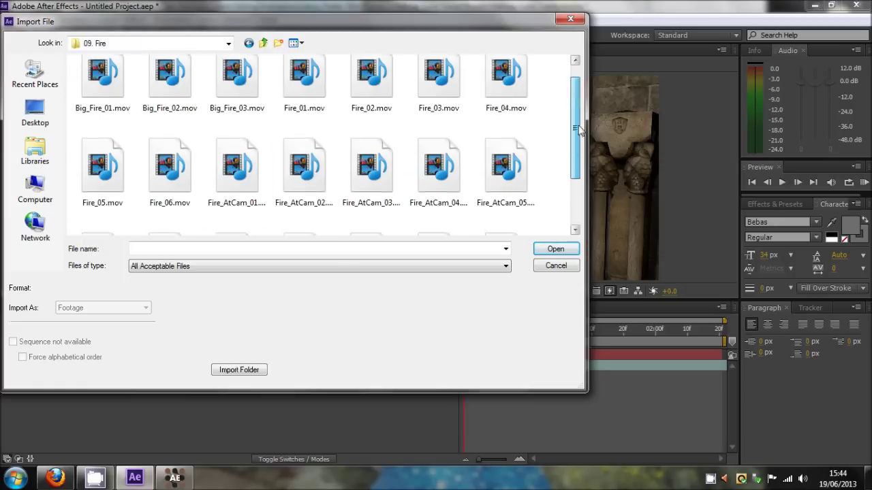
double_click(529, 192)
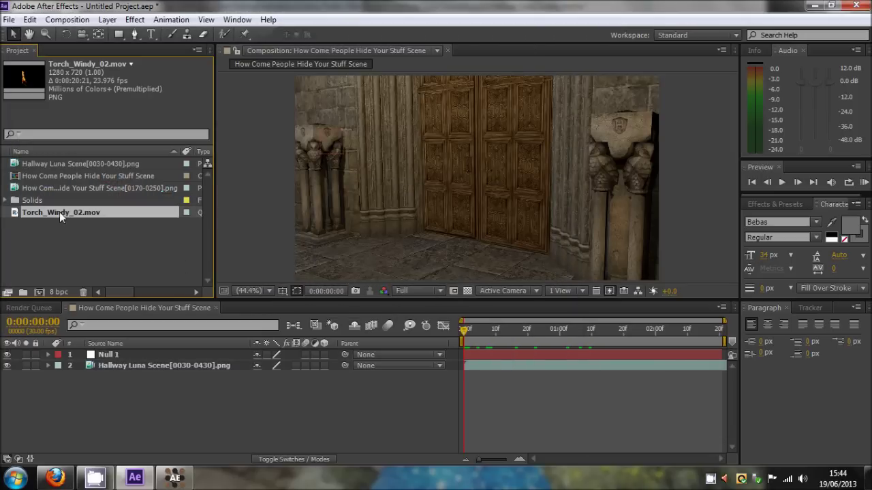
Add Torch_Windy_02.mov to the composition and shrink it to about 36% scale.
drag(59, 212, 140, 351)
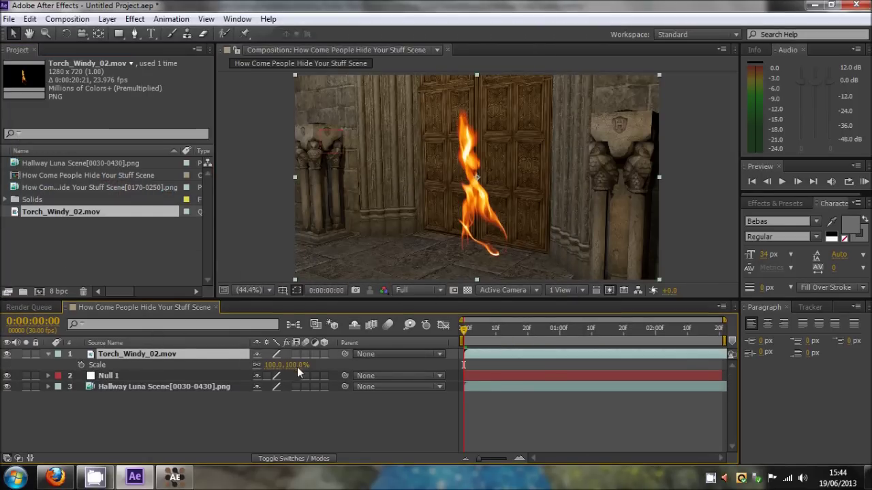
key(s)
drag(275, 366, 259, 366)
drag(466, 183, 334, 119)
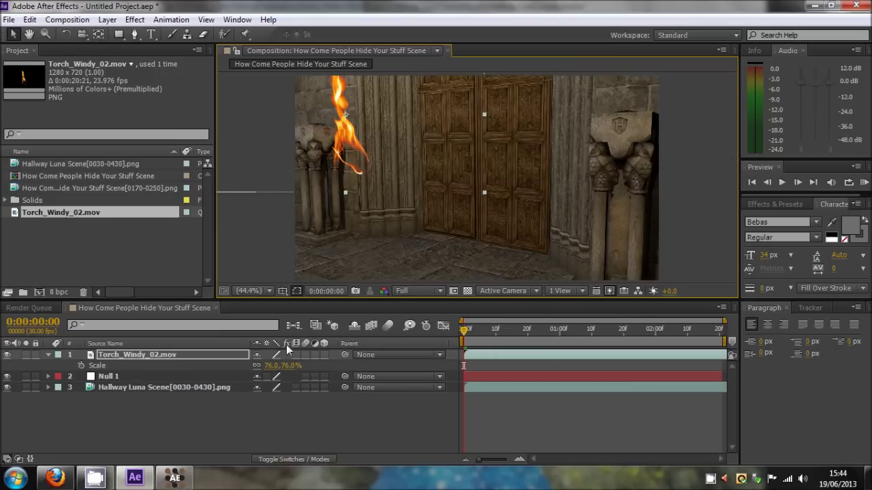
Position the torch on top of the left pillar and set its scale to 25%.
drag(289, 365, 270, 369)
drag(344, 138, 317, 126)
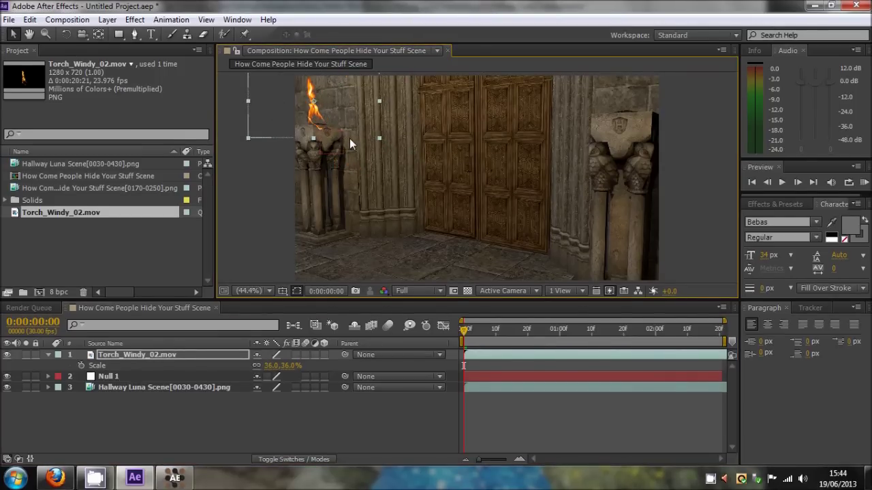
key(shift+Right)
key(shift+Right)
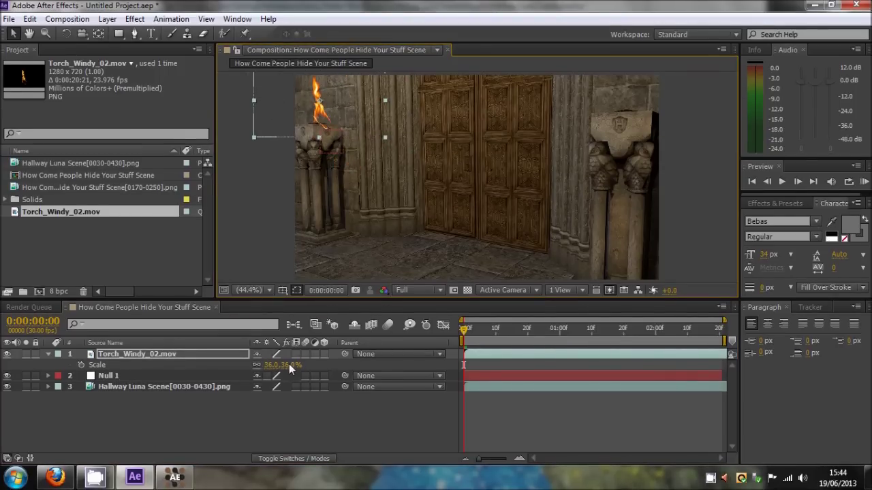
click(289, 364)
key(Return)
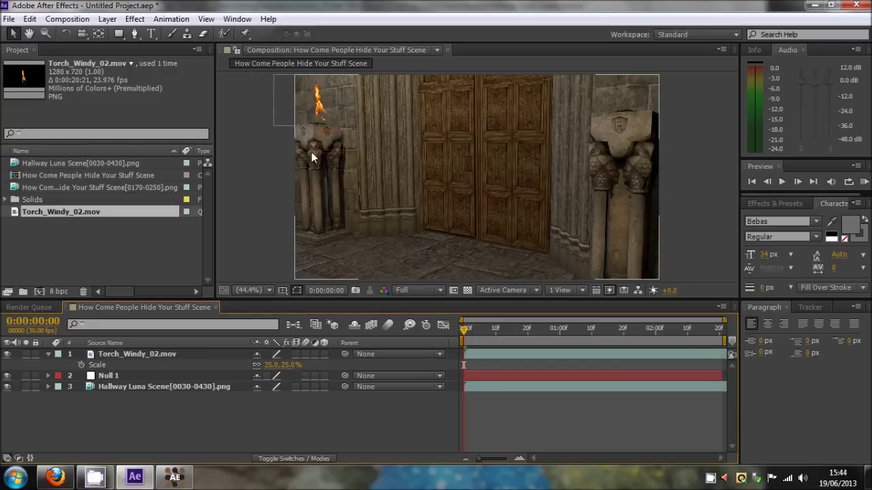
click(143, 349)
key(Return)
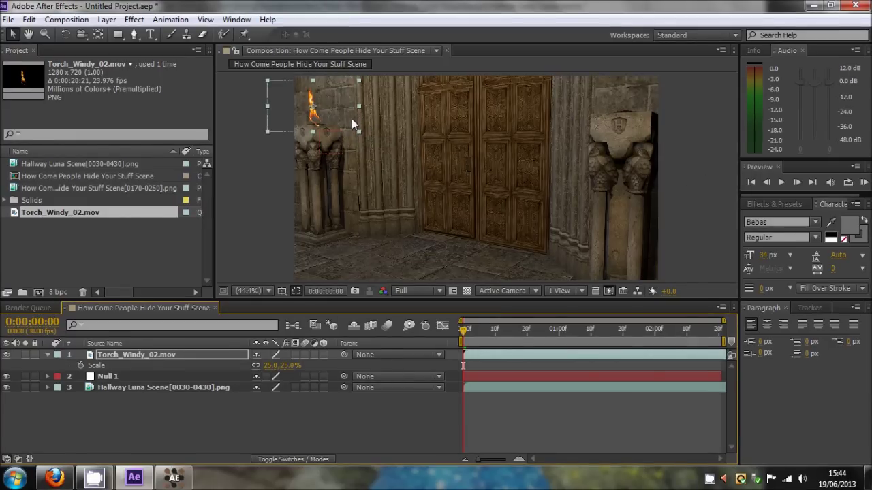
Check the Mode and TrkMat columns, leaving the torch's blend mode Normal and track matte unchanged.
click(217, 416)
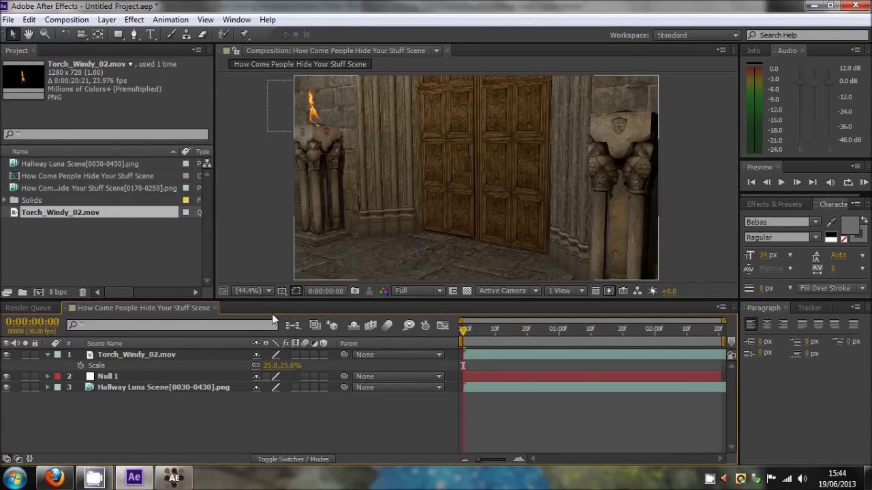
click(320, 459)
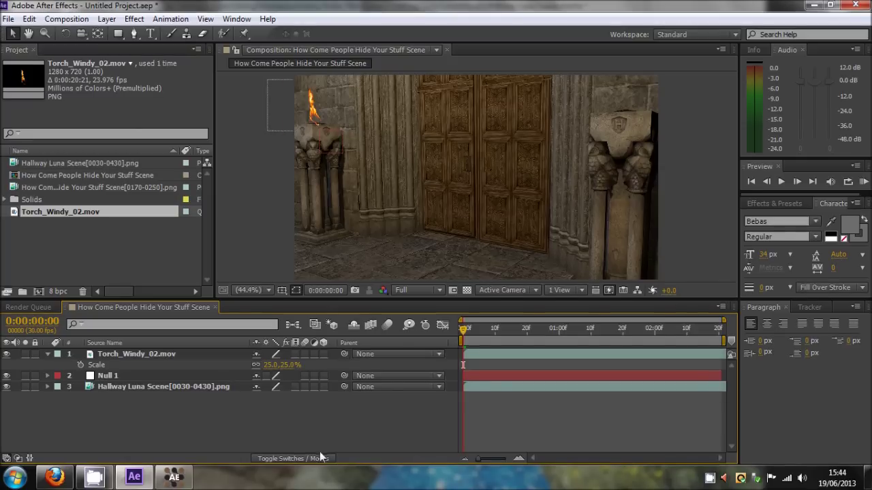
click(316, 459)
click(277, 460)
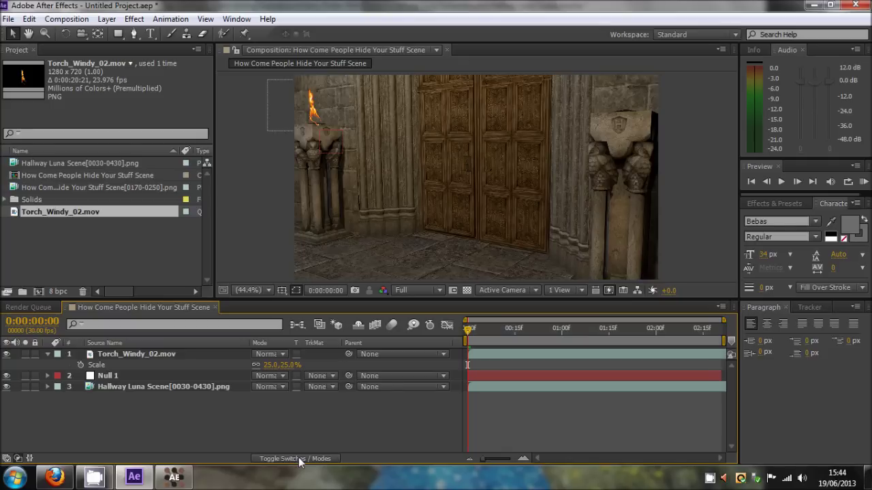
click(276, 355)
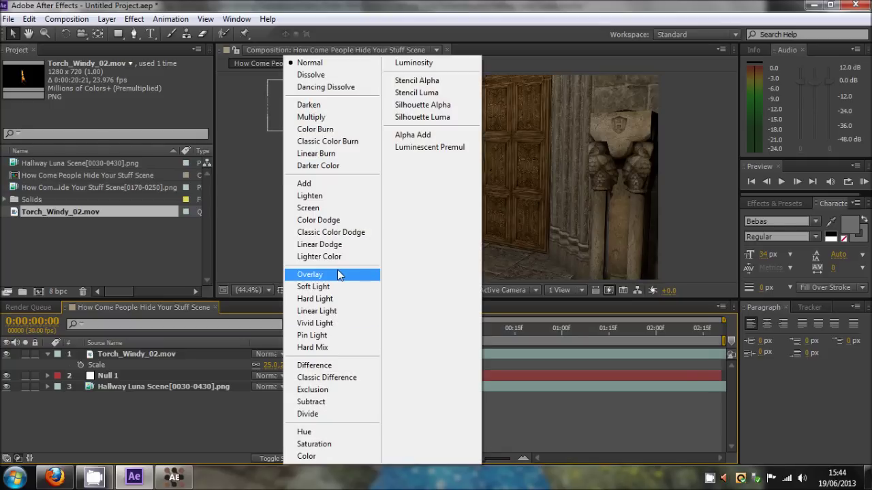
click(236, 415)
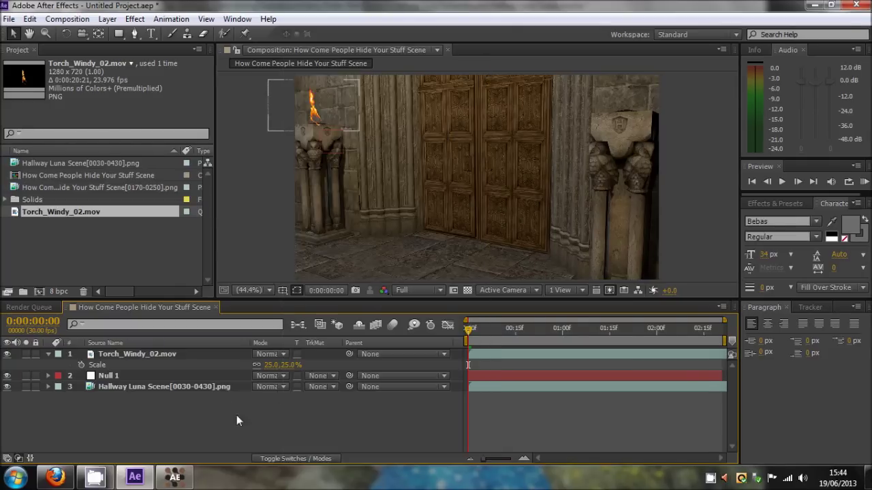
click(336, 381)
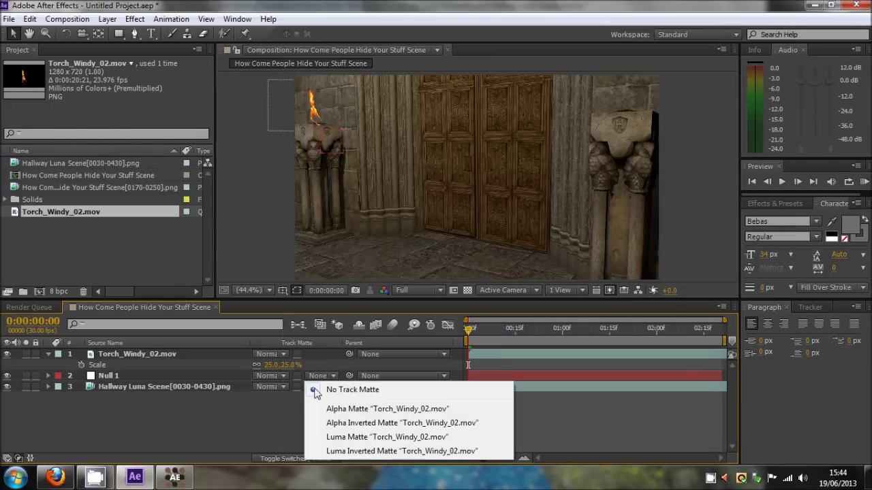
click(238, 419)
click(317, 459)
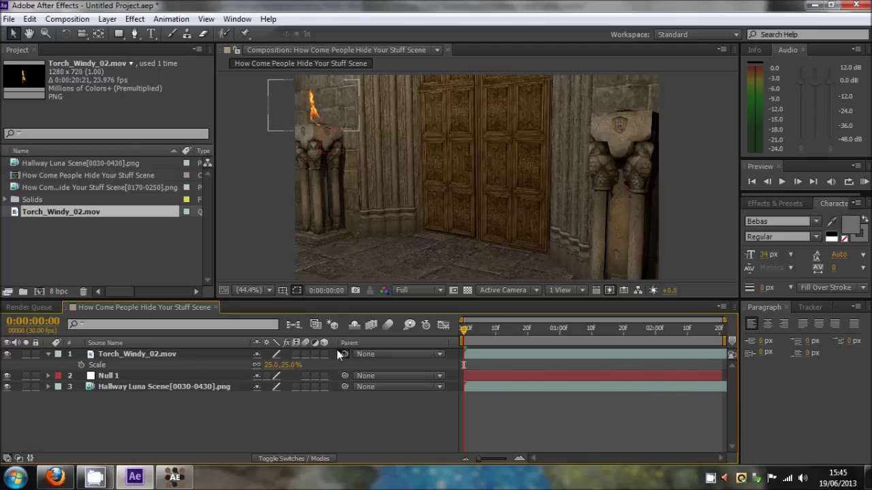
Parent the torch layer to Null 1 with the pick-whip.
drag(350, 355, 118, 377)
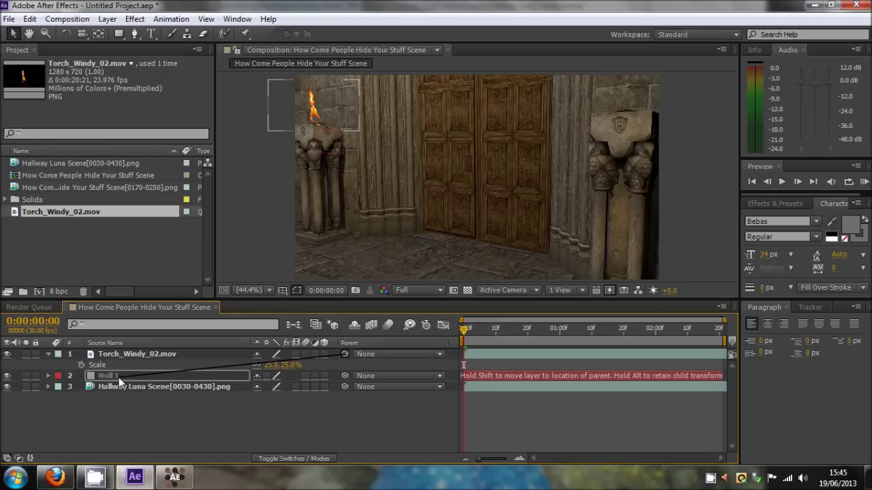
drag(118, 378, 165, 374)
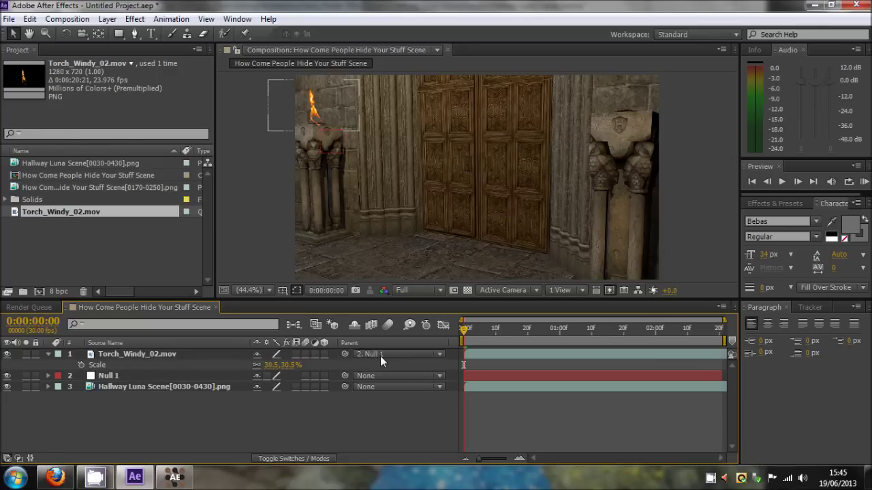
click(120, 377)
click(194, 418)
click(797, 181)
Step through frames to confirm the torch follows the pillar, then zoom to 200% on the flame.
click(797, 181)
drag(797, 180, 798, 180)
drag(638, 329, 454, 340)
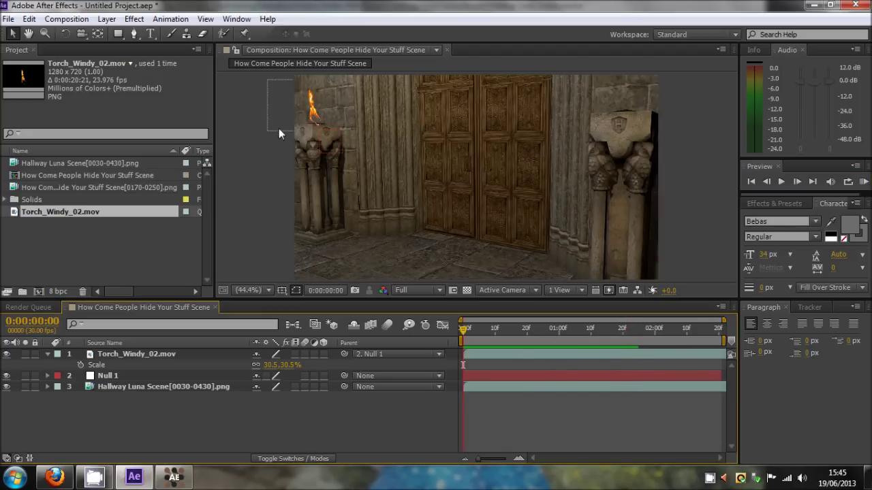
drag(289, 134, 676, 170)
scroll(372, 195, up, 4)
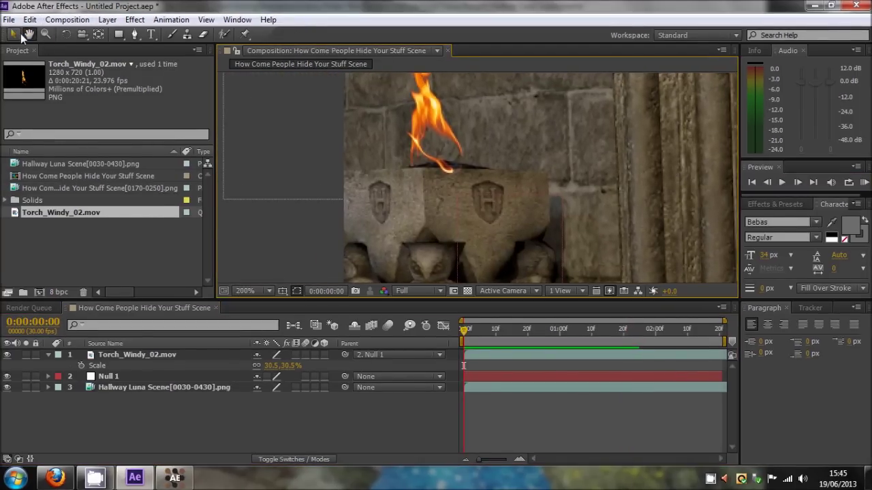
click(14, 34)
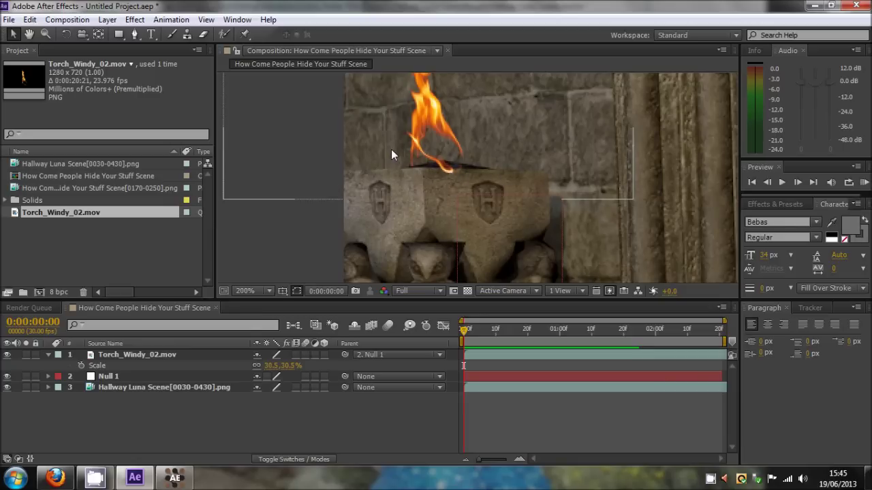
Draw a closed Pen-tool mask around the stone pedestal block on the torch layer.
click(481, 355)
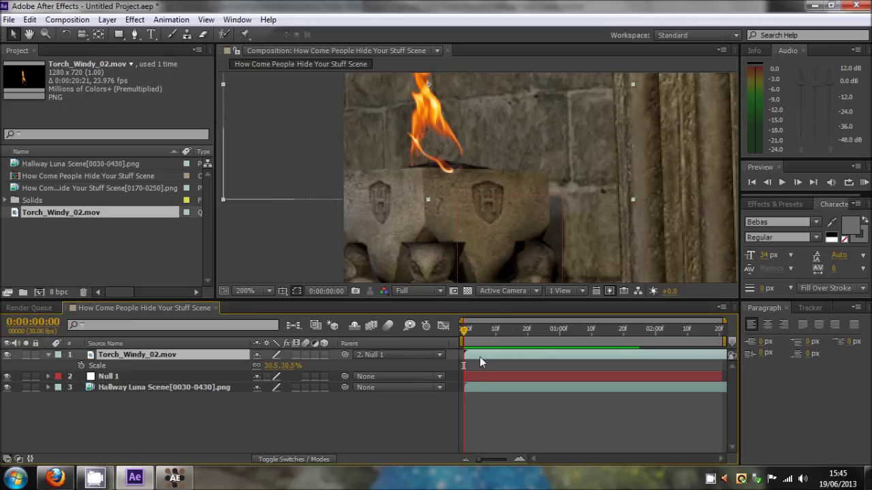
click(134, 34)
click(335, 173)
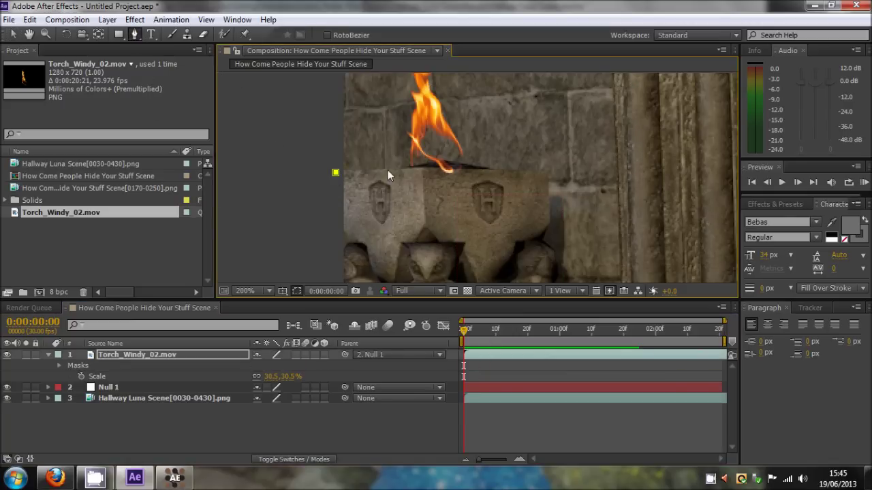
click(422, 171)
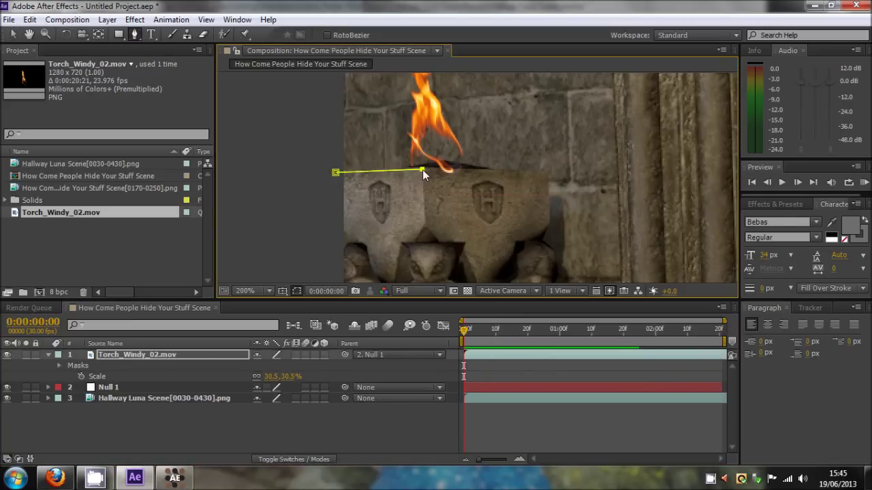
click(548, 173)
key(comma)
click(514, 234)
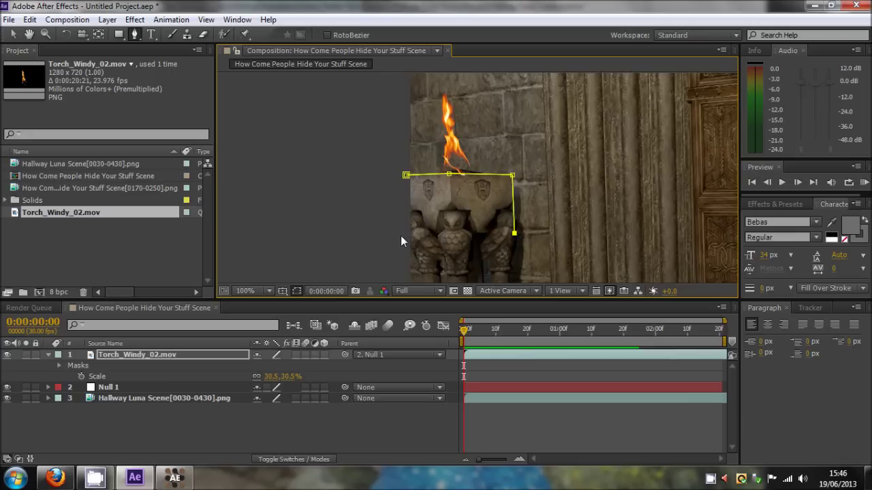
click(400, 235)
click(406, 175)
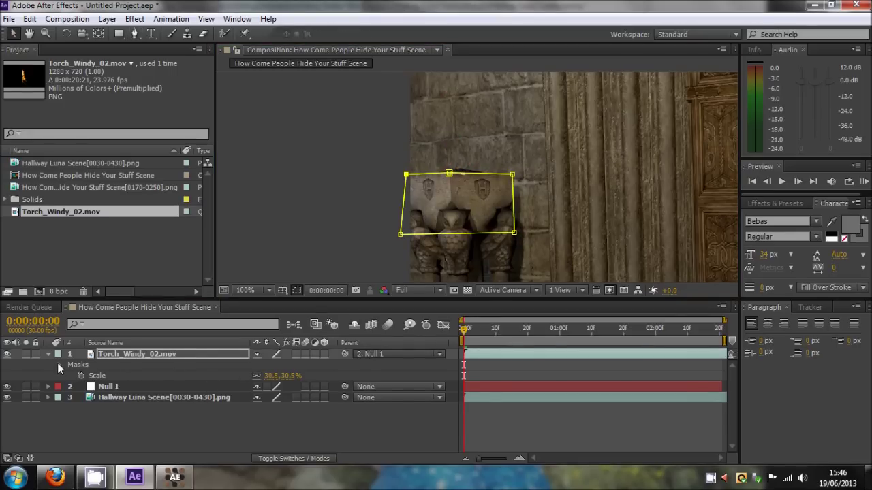
Set Mask 1's mode to Subtract so the pedestal hides the torch's base.
click(59, 365)
click(271, 376)
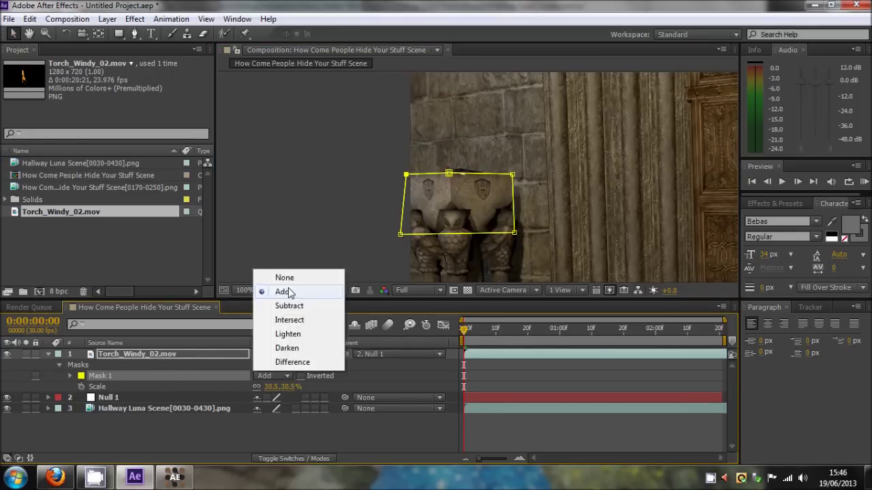
click(303, 307)
key(period)
key(period)
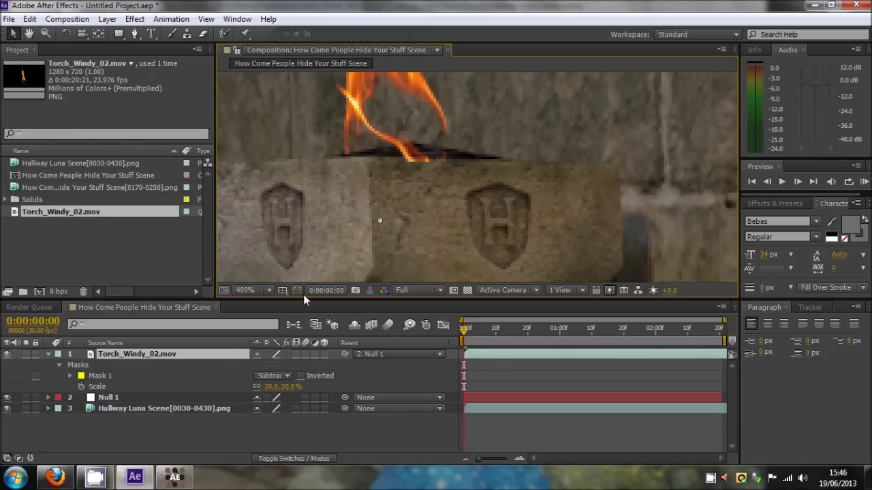
key(comma)
key(comma)
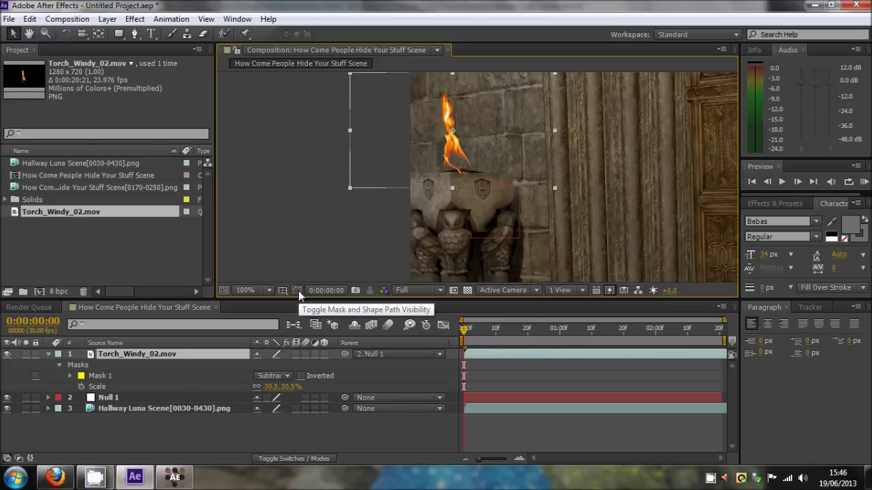
Set Mask 1's feather to 10 pixels.
click(69, 375)
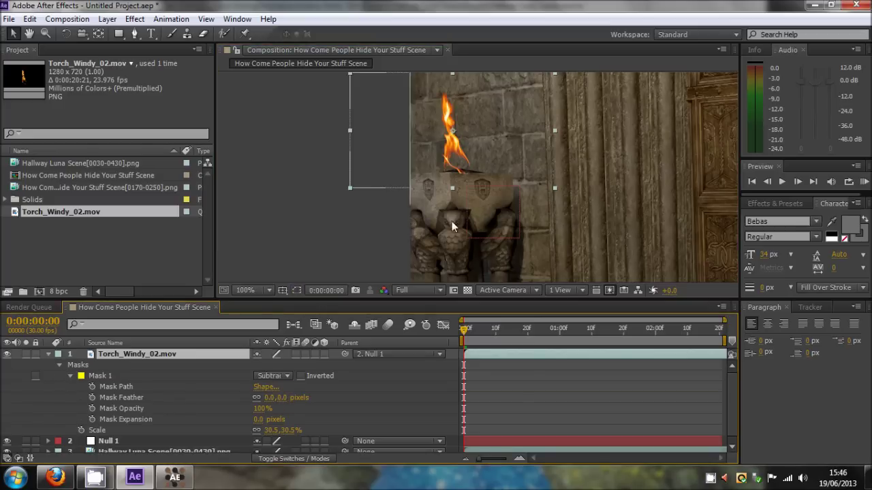
scroll(452, 221, up, 3)
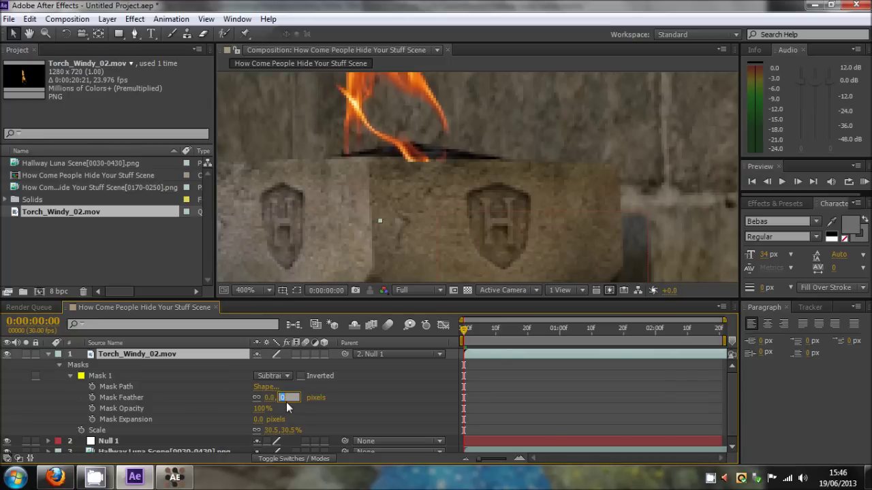
text(5)
key(Return)
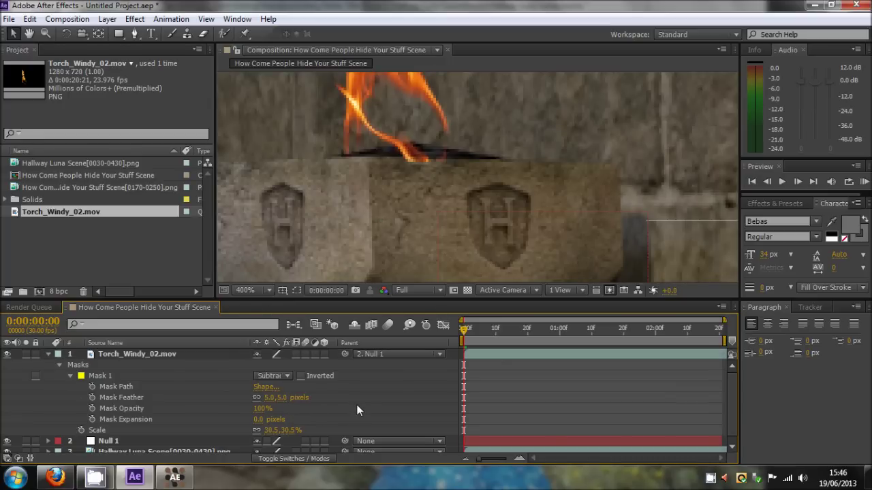
text(0)
key(Return)
Nudge the whole mask up two pixels and keyframe its path at frame 0.
click(206, 354)
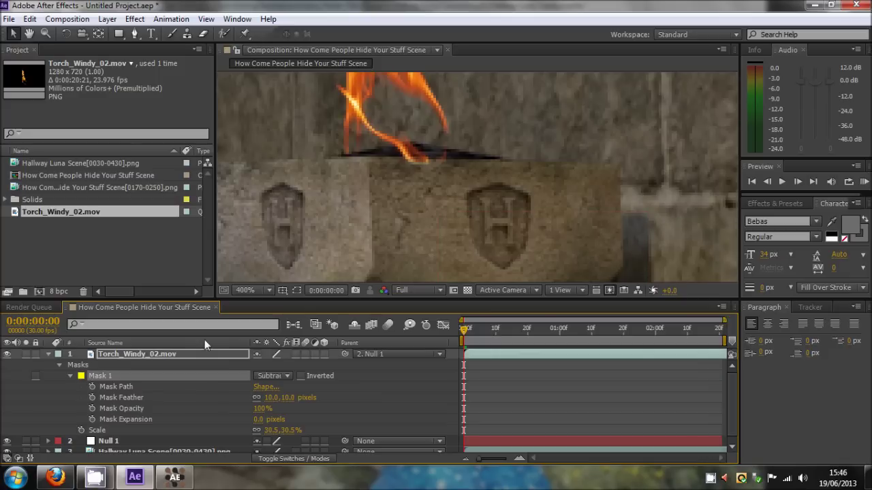
click(297, 291)
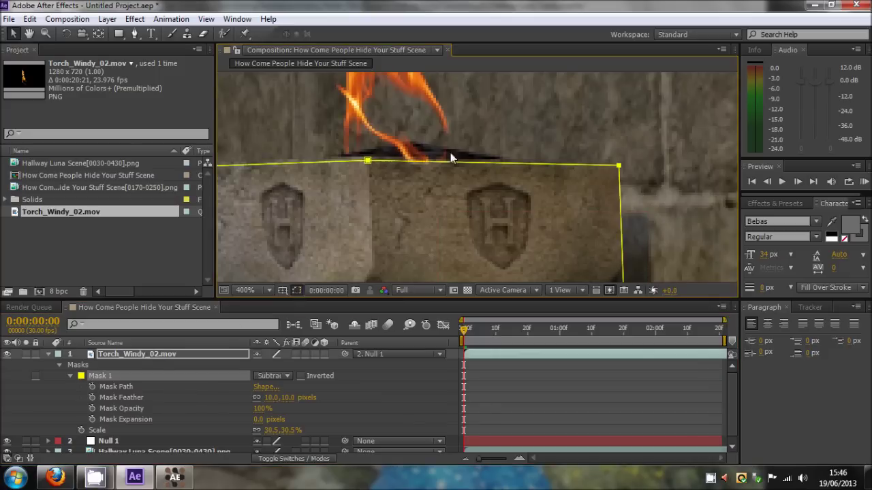
double_click(367, 166)
key(Up)
key(Up)
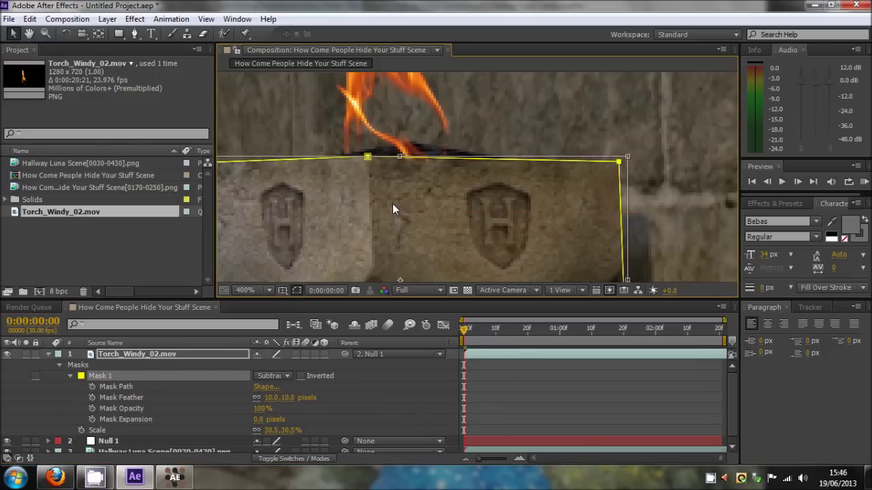
key(Up)
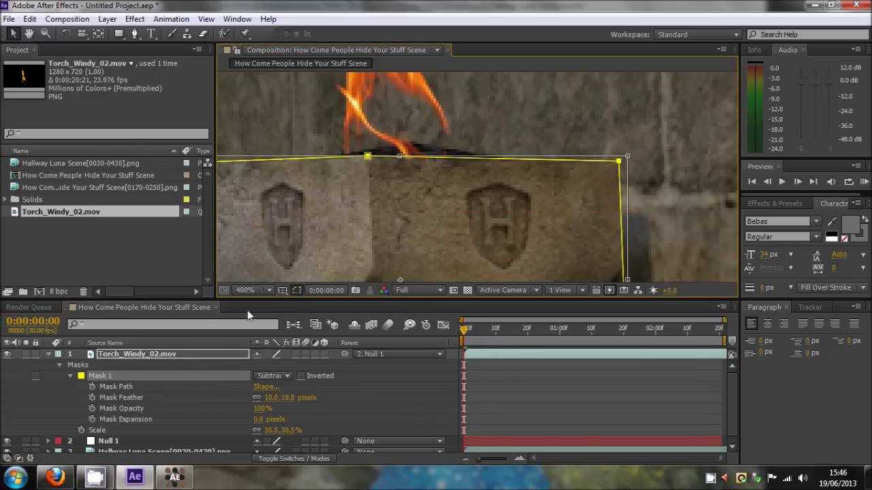
click(295, 291)
scroll(439, 150, down, 4)
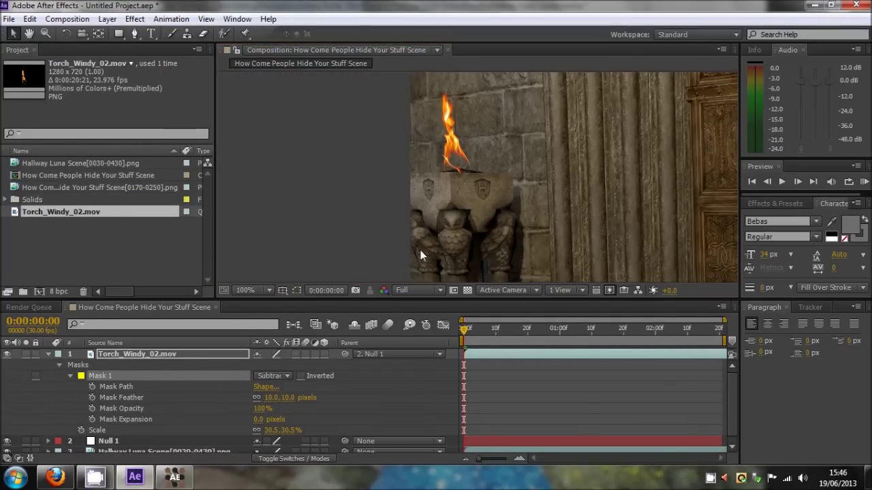
click(93, 387)
At frame 20, align Mask 1's top point and right and left corners with the pedestal top.
double_click(368, 180)
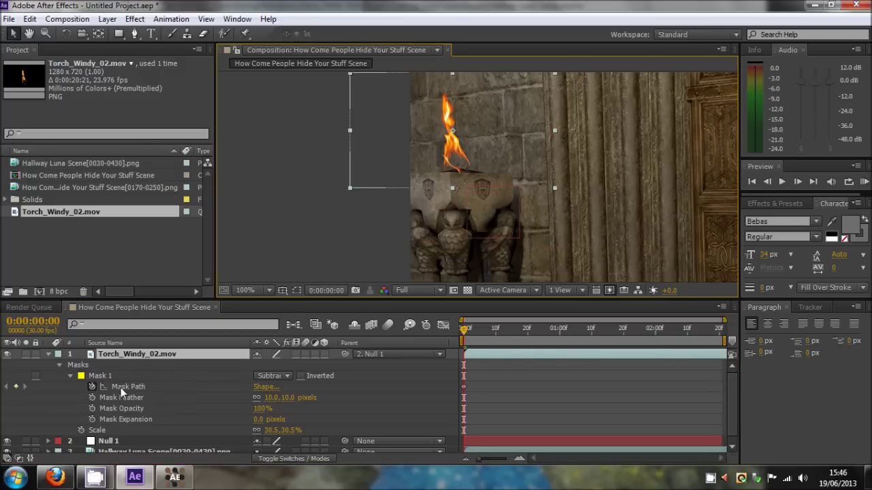
click(326, 237)
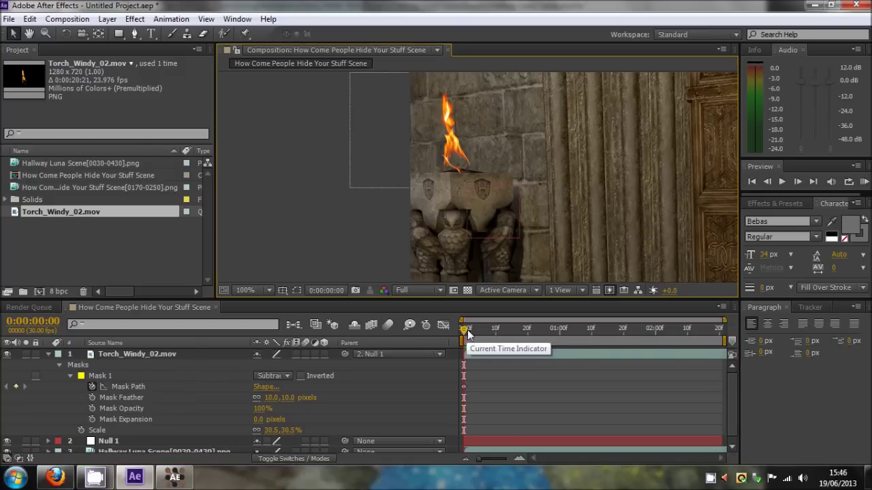
drag(467, 330, 530, 335)
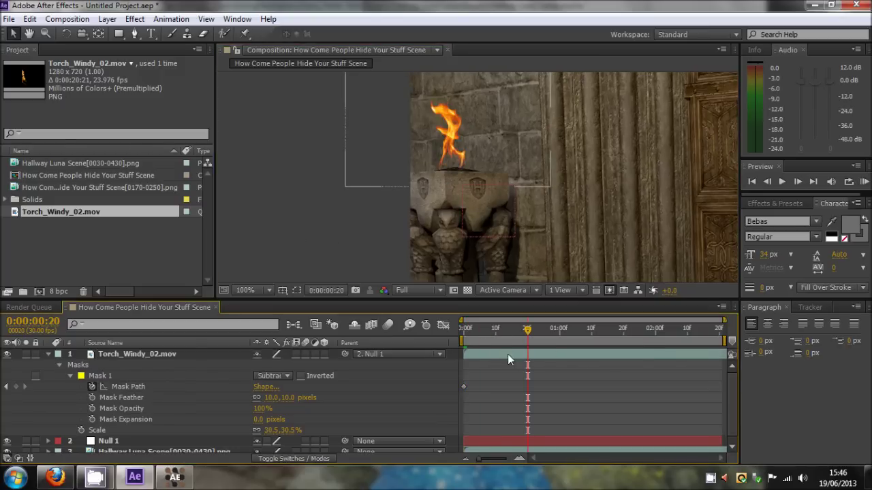
click(507, 354)
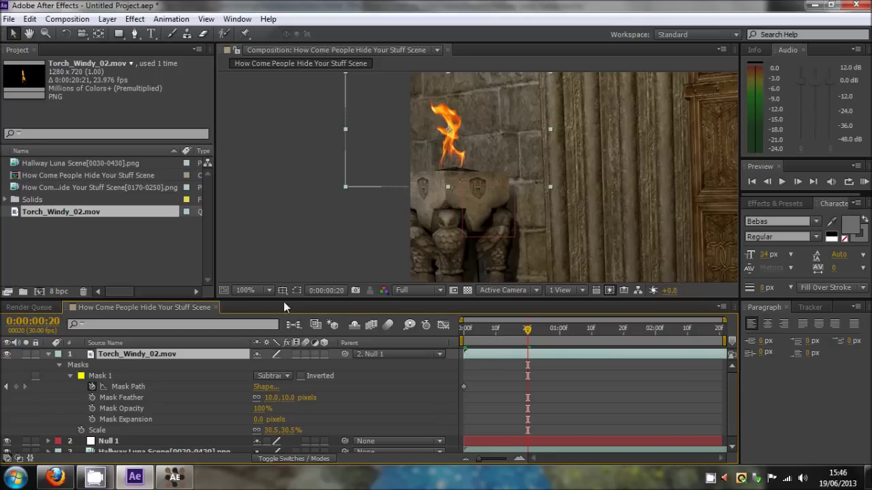
scroll(419, 177, up, 4)
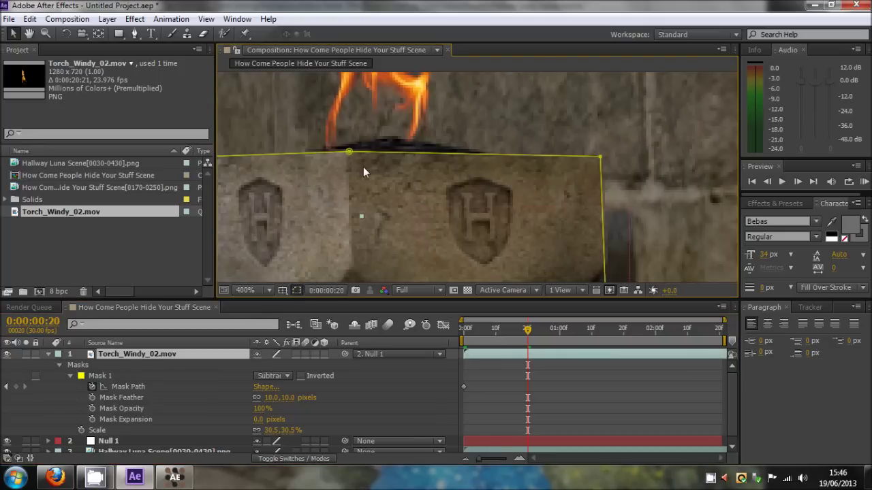
mouse_move(353, 152)
mouse_down()
mouse_move(354, 122)
mouse_move(353, 155)
mouse_up()
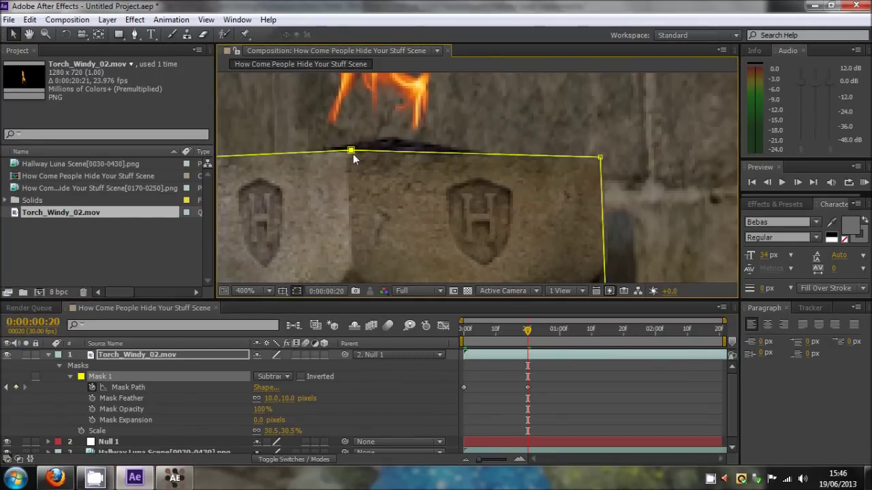
mouse_move(600, 157)
mouse_down()
mouse_move(608, 137)
mouse_move(603, 162)
mouse_up()
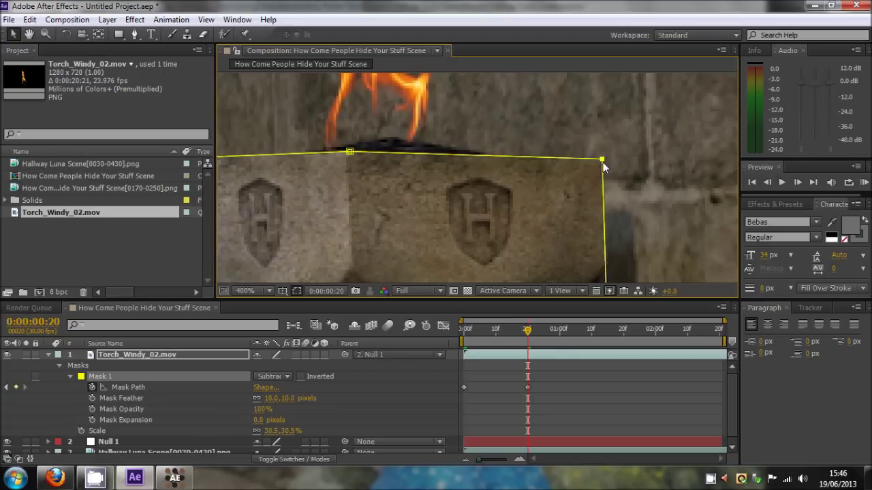
scroll(602, 162, down, 2)
mouse_move(323, 187)
mouse_down()
mouse_move(327, 156)
mouse_move(332, 179)
mouse_up()
Reshape Mask 1's top edge and corners to the pedestal at 0:00:01:10 and 0:00:02:00.
click(591, 330)
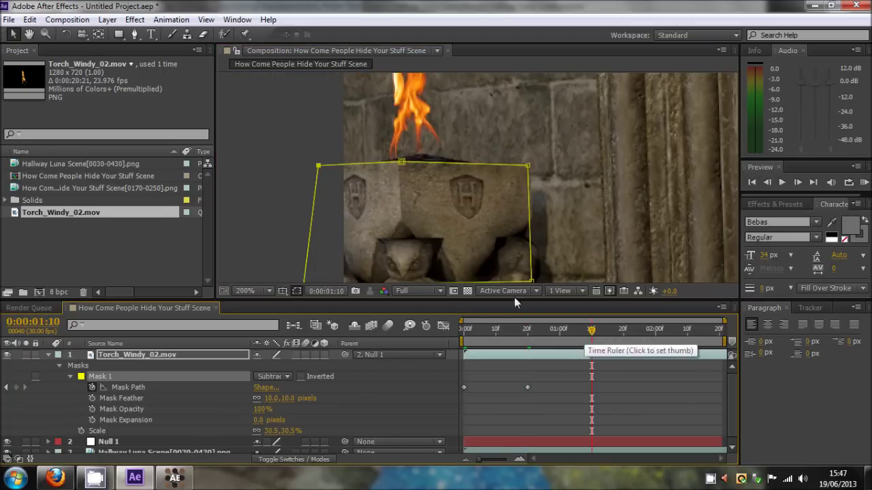
mouse_move(402, 162)
mouse_down()
mouse_move(402, 149)
mouse_move(398, 161)
mouse_up()
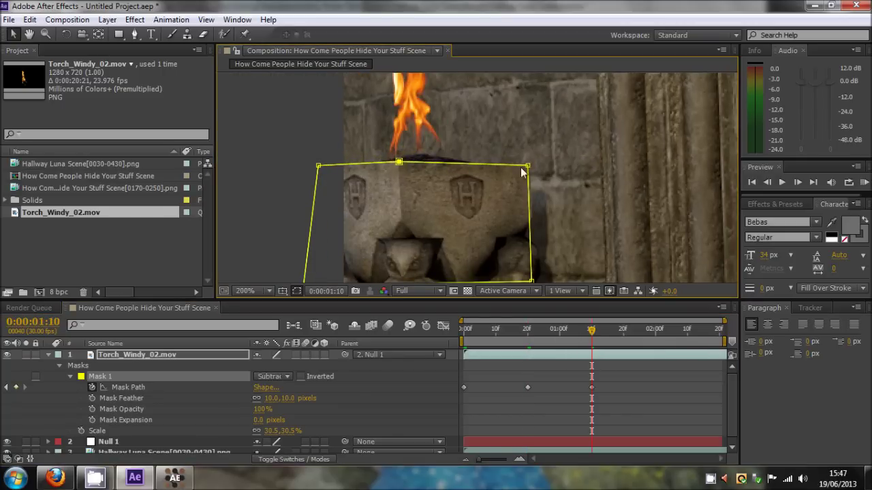
drag(322, 169, 317, 166)
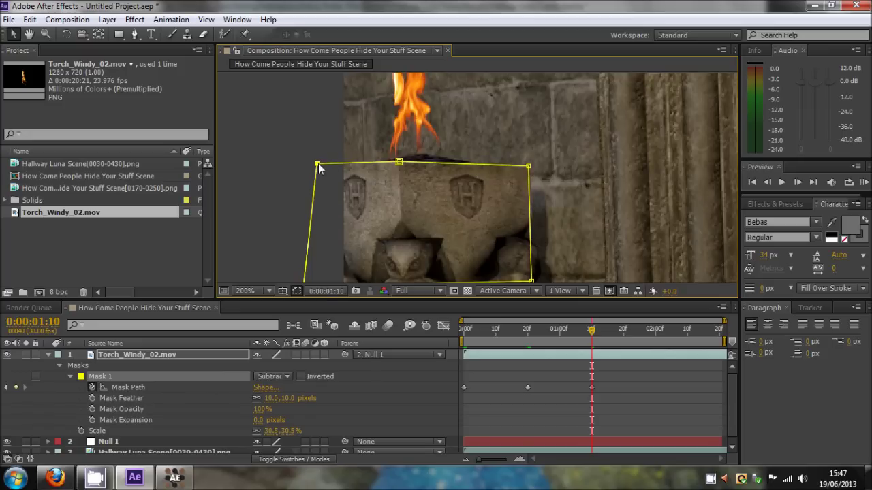
click(655, 331)
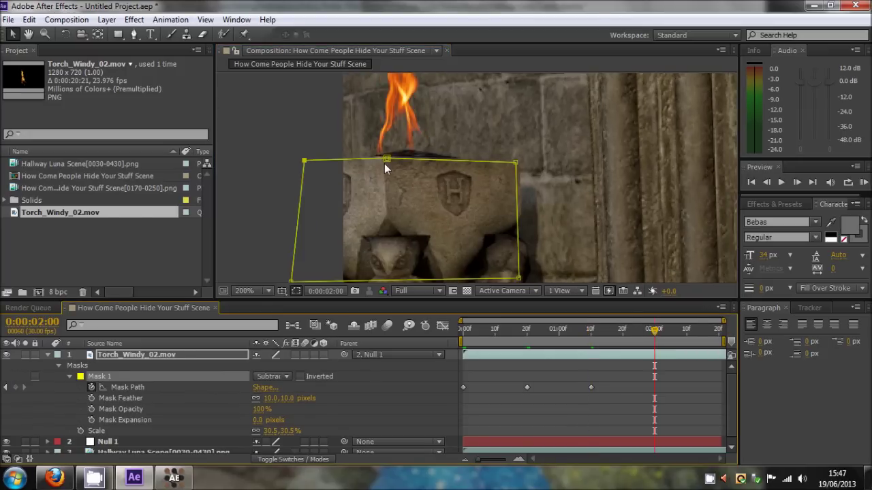
drag(385, 162, 384, 160)
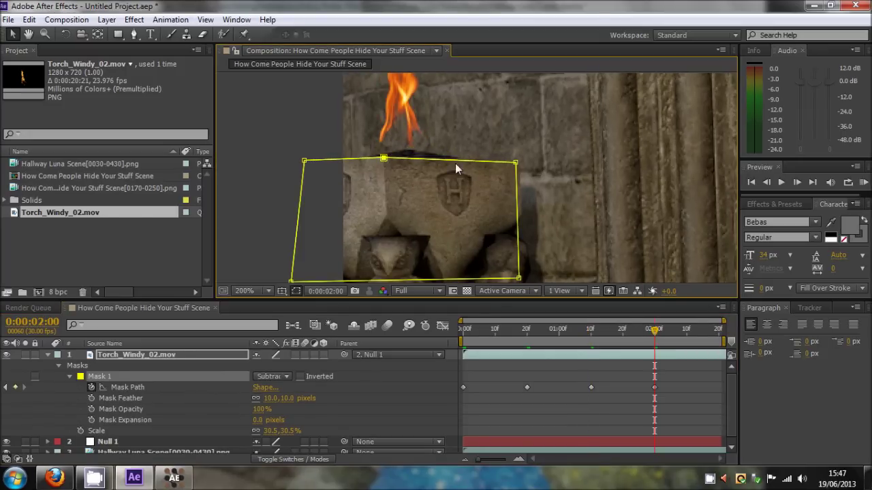
drag(516, 162, 518, 162)
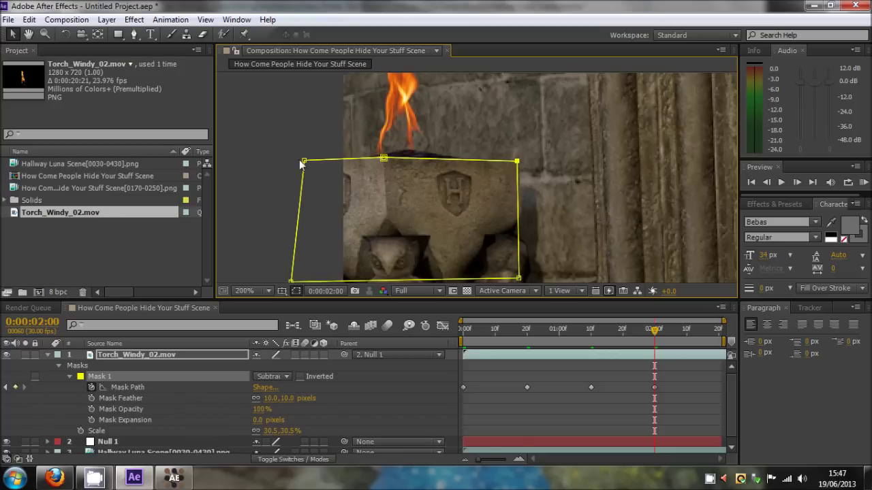
mouse_move(304, 161)
mouse_down()
mouse_move(307, 147)
mouse_move(308, 158)
mouse_up()
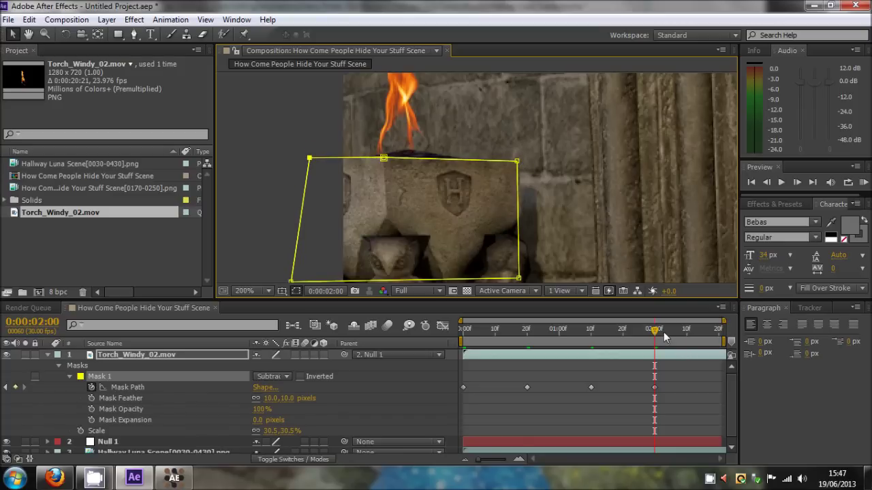
On the last frame, match Mask 1's top point, left and top-right corners to the pillar edge.
drag(655, 331, 718, 331)
scroll(391, 153, up, 4)
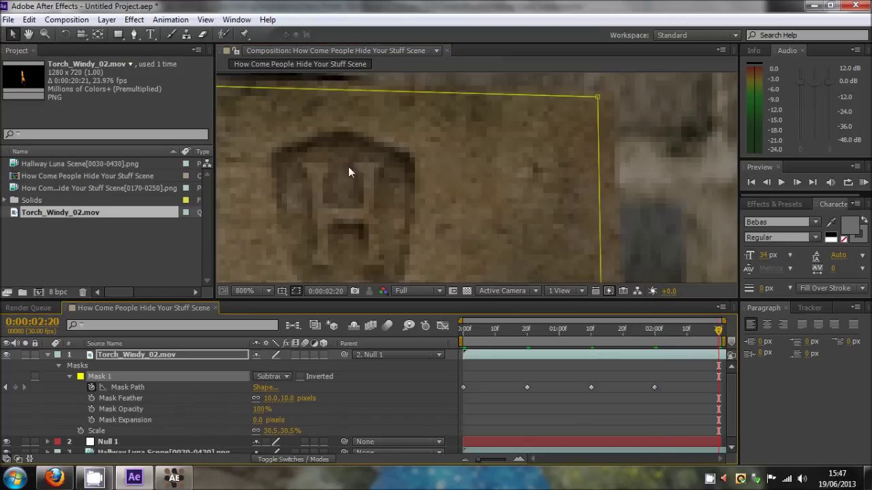
drag(353, 171, 680, 225)
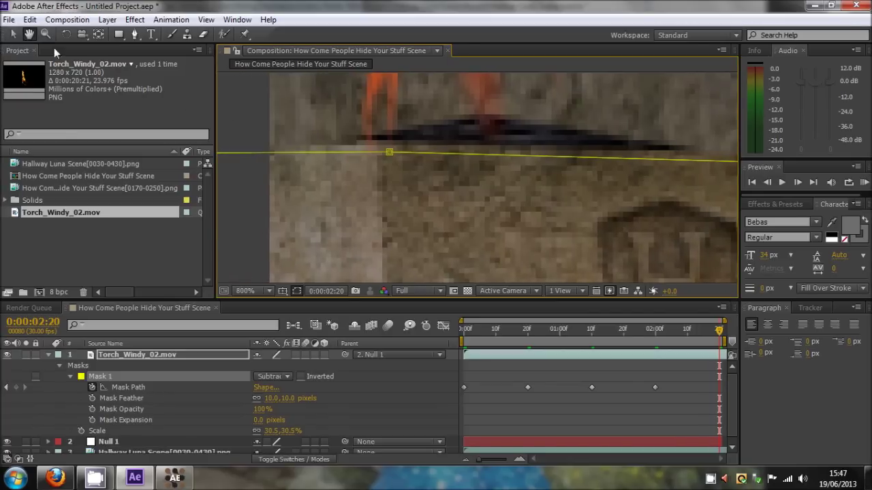
click(13, 34)
scroll(411, 168, down, 1)
mouse_move(434, 165)
mouse_down()
mouse_move(432, 145)
mouse_move(428, 161)
mouse_up()
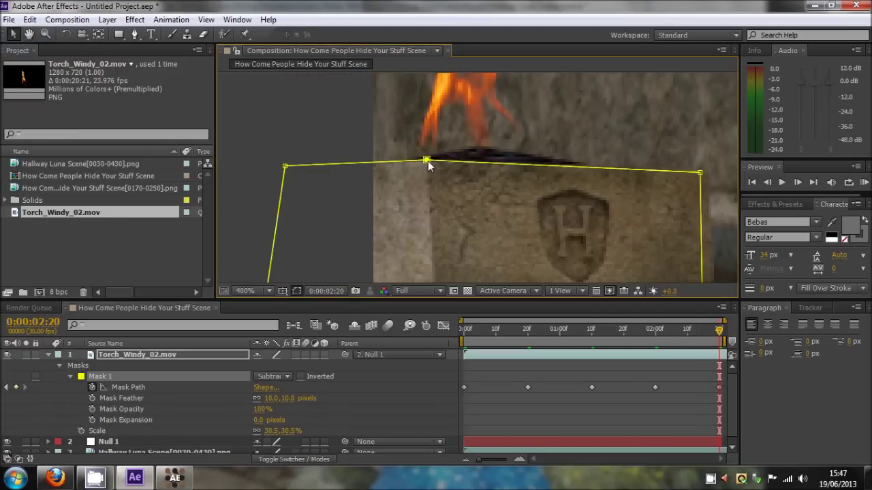
mouse_move(287, 172)
mouse_down()
mouse_move(286, 150)
mouse_move(284, 170)
mouse_up()
mouse_move(700, 174)
mouse_down()
mouse_move(719, 166)
mouse_move(707, 170)
mouse_up()
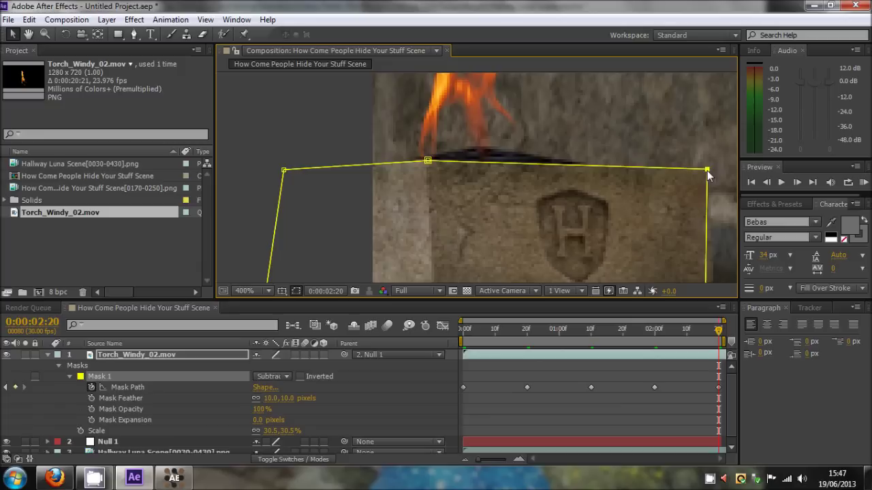
click(455, 229)
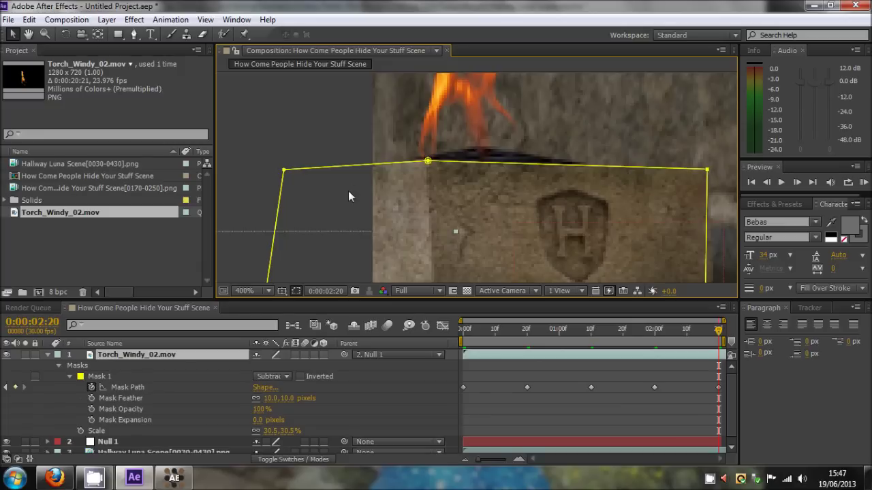
Fit the composition in the viewer and collapse the torch layer's mask properties.
click(270, 292)
click(276, 73)
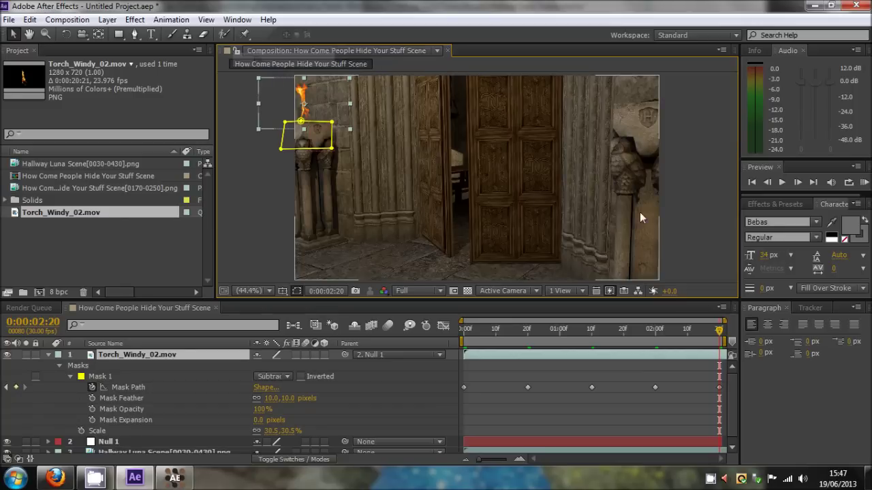
click(47, 354)
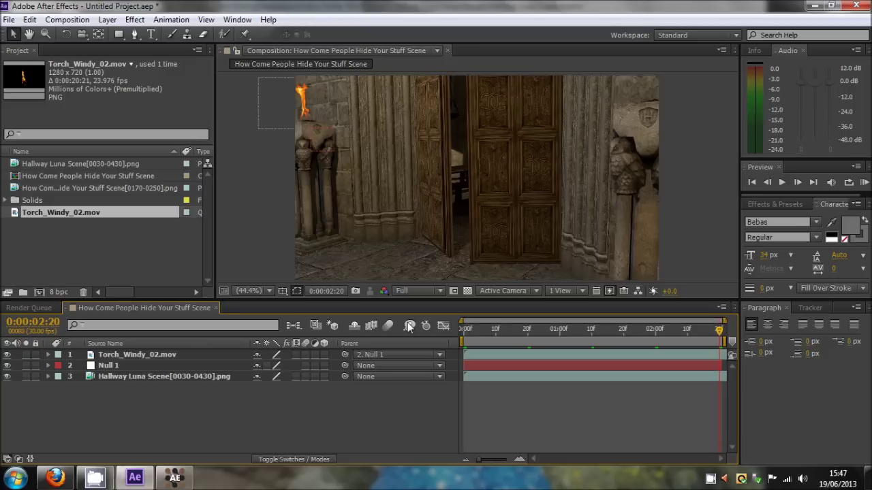
At 0:00:00:23, zoom and pan the viewer in close on the torch.
click(537, 329)
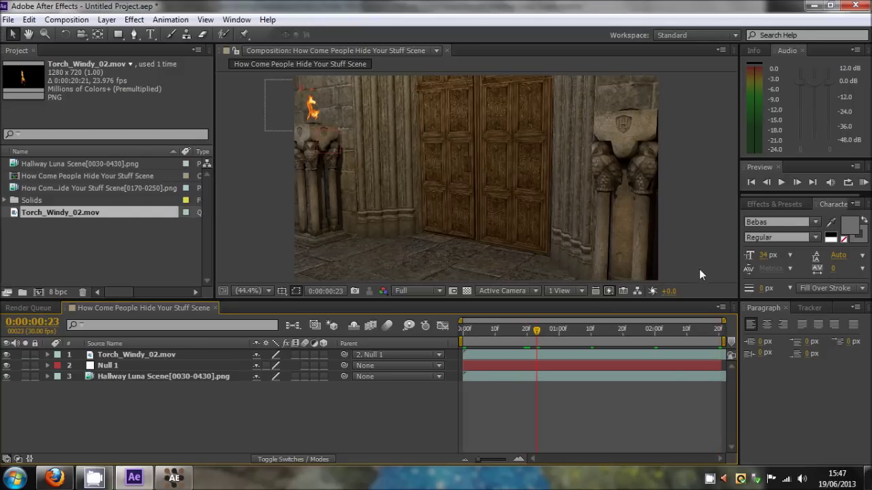
click(441, 136)
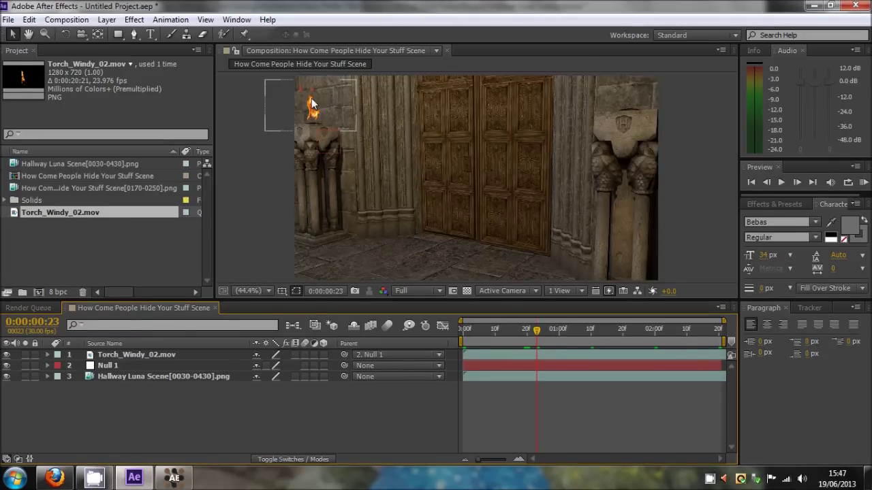
key(period)
click(368, 176)
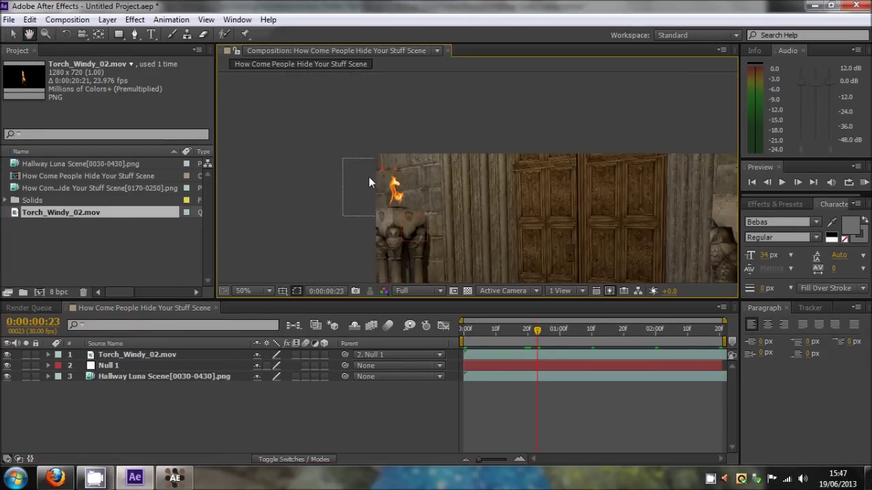
drag(368, 176, 413, 181)
click(12, 34)
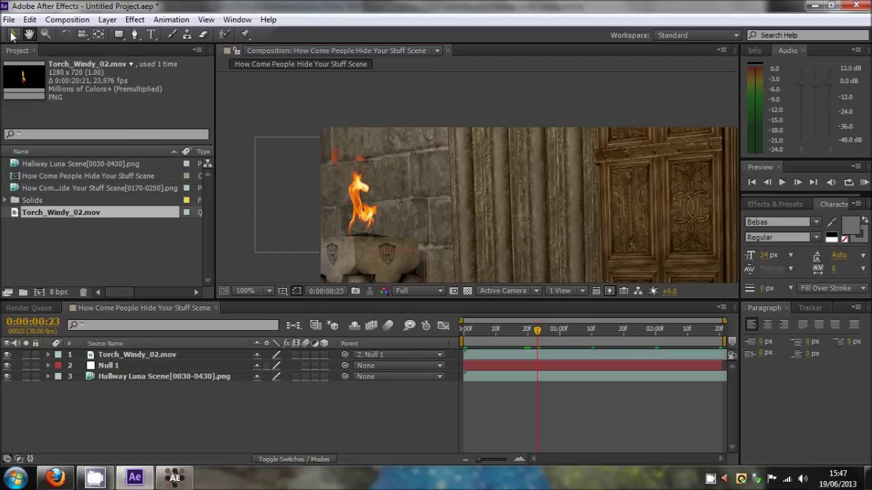
Step back two frames and forward two frames to 0:00:00:24 to check the torch.
click(770, 185)
click(769, 186)
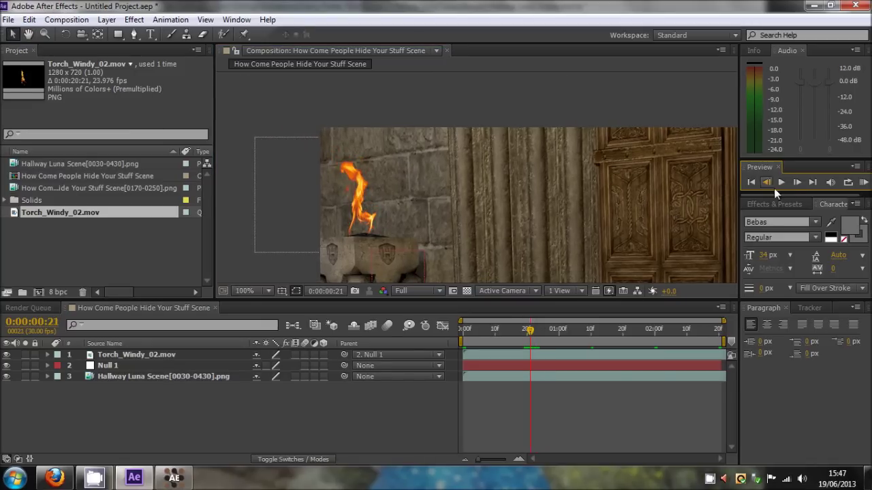
click(796, 184)
click(796, 184)
click(796, 184)
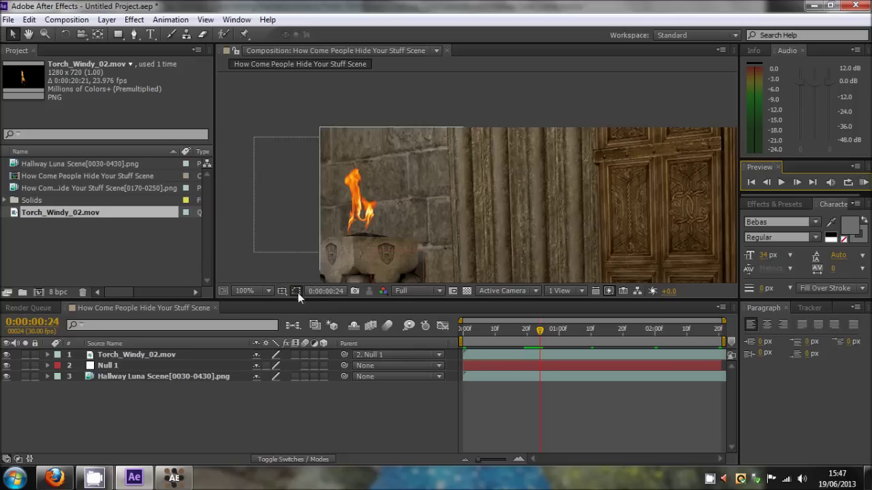
Set magnification to Fit, then play a RAM preview of the shot and stop it.
click(272, 292)
click(280, 73)
click(864, 183)
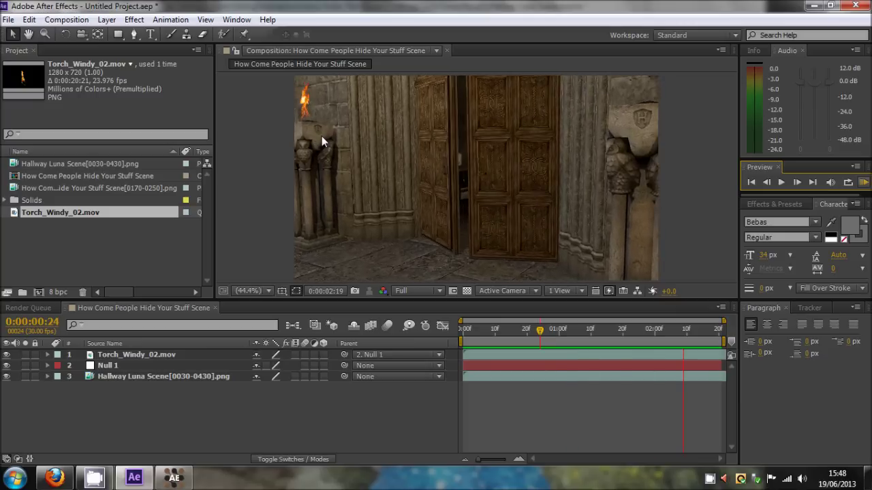
click(247, 149)
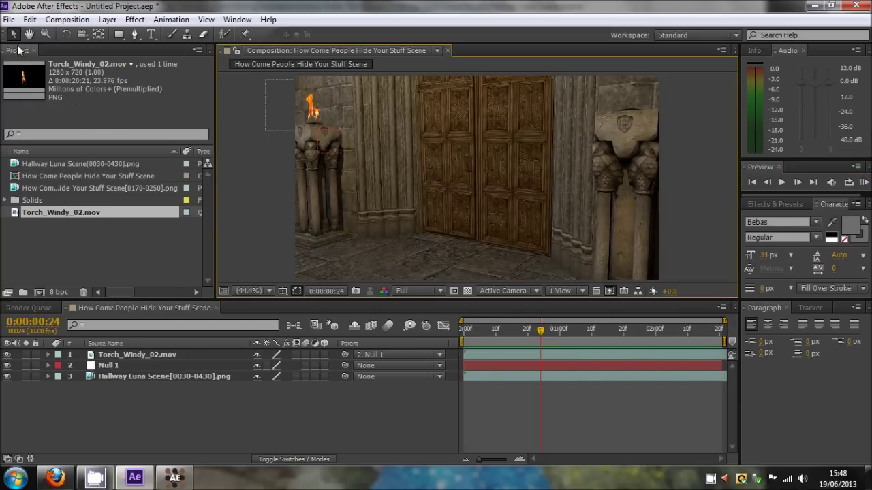
Enable Shear in the mocha track's Motion settings, leaving the insert clip unchanged.
click(174, 477)
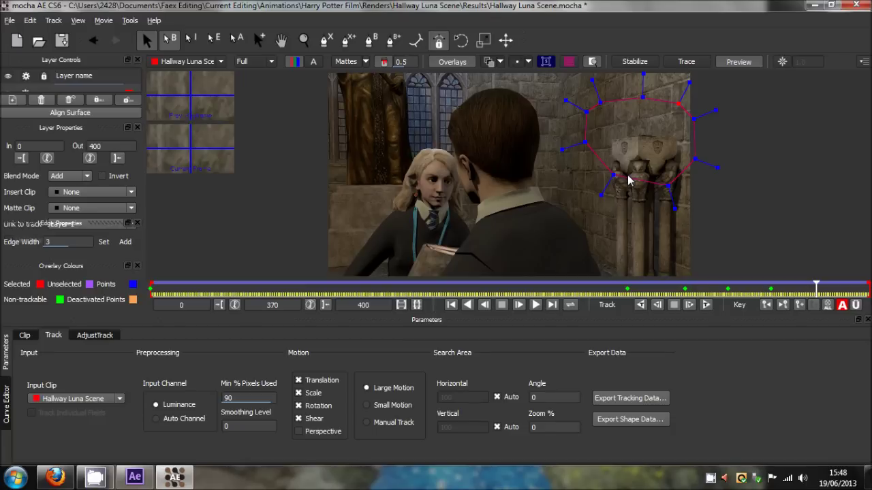
click(297, 417)
click(131, 192)
click(135, 177)
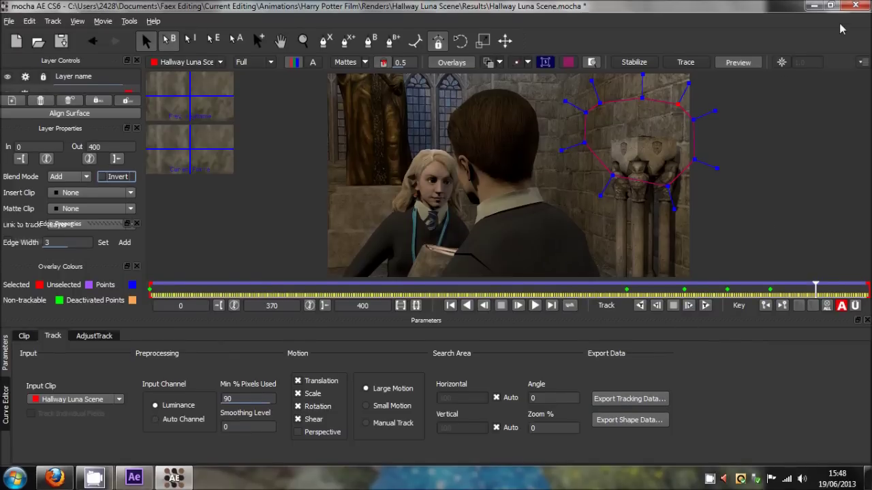
Close mocha with Don't Save and step forward a frame in After Effects.
click(855, 5)
click(452, 264)
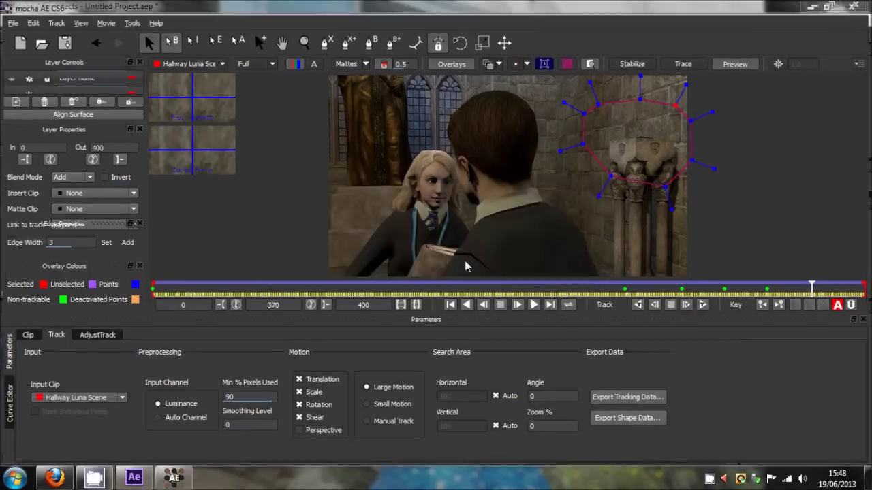
click(800, 182)
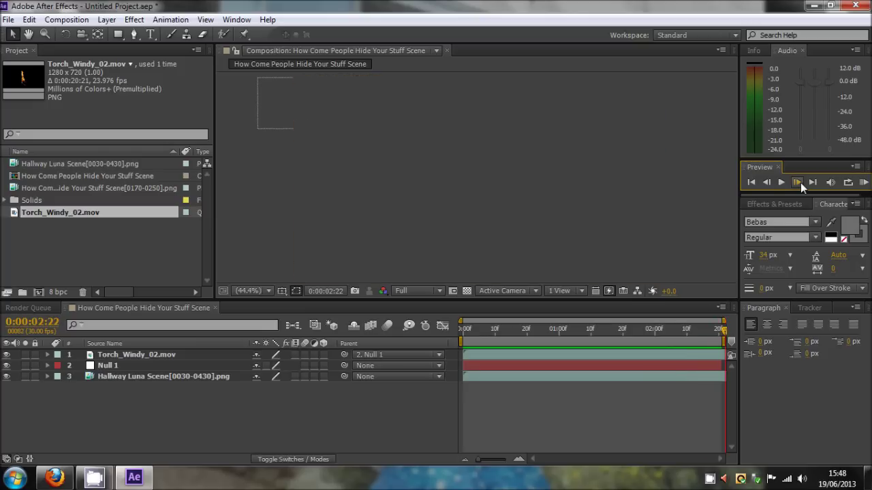
click(766, 187)
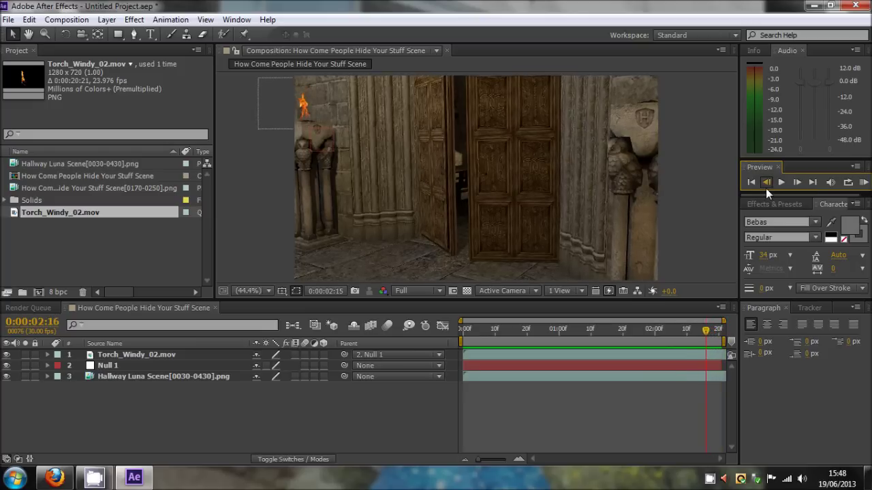
drag(766, 188, 766, 184)
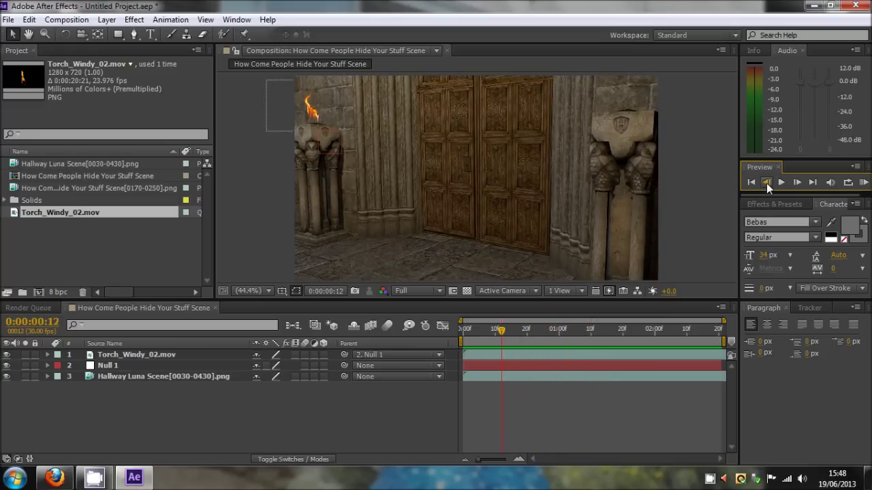
click(236, 19)
click(267, 340)
click(170, 19)
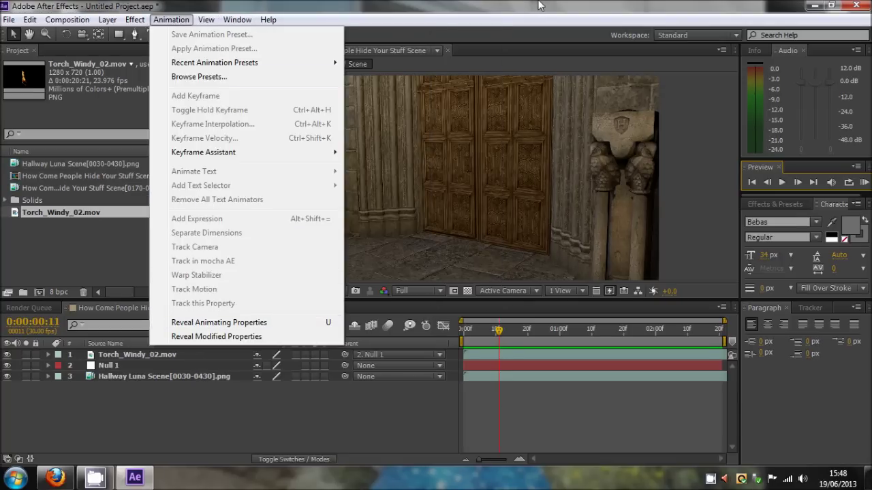
click(205, 321)
click(713, 142)
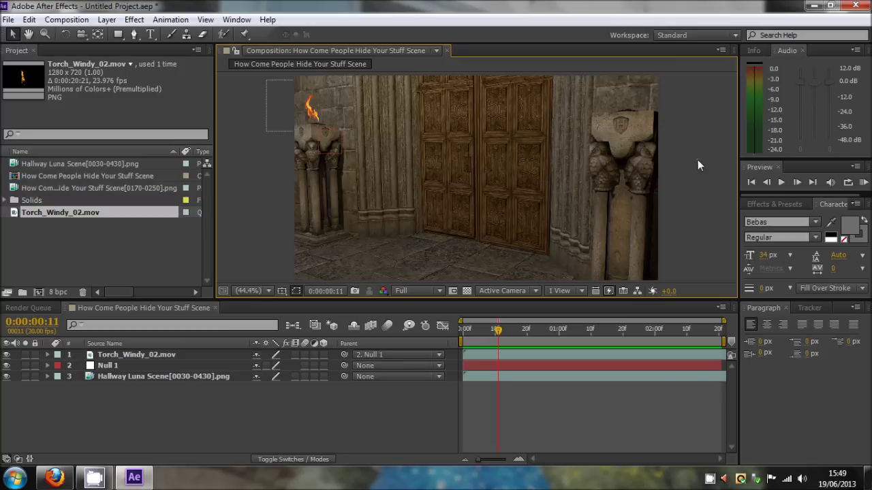
Open the Harry Potter Big Animation project from recent projects, discarding the untitled project.
click(9, 18)
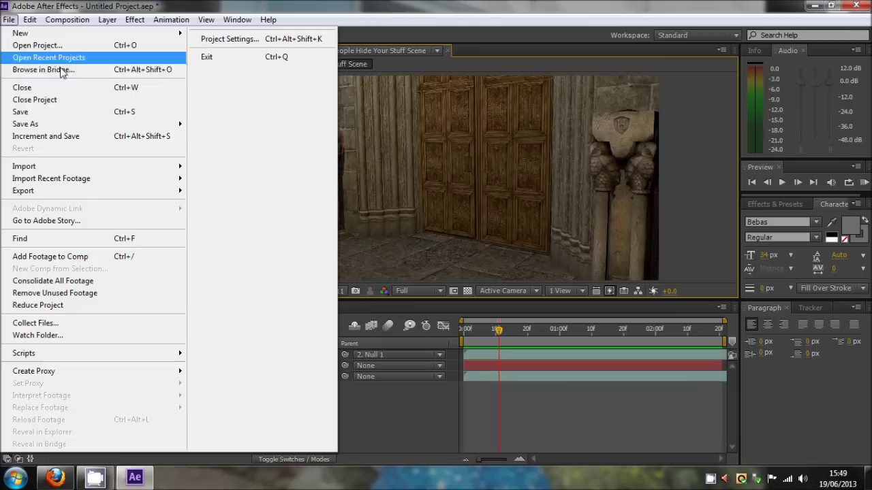
mouse_move(41, 57)
click(329, 64)
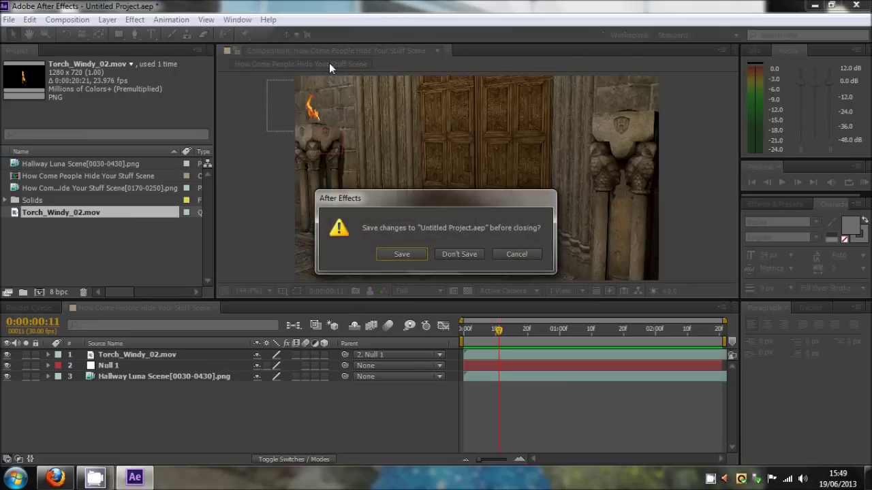
click(462, 258)
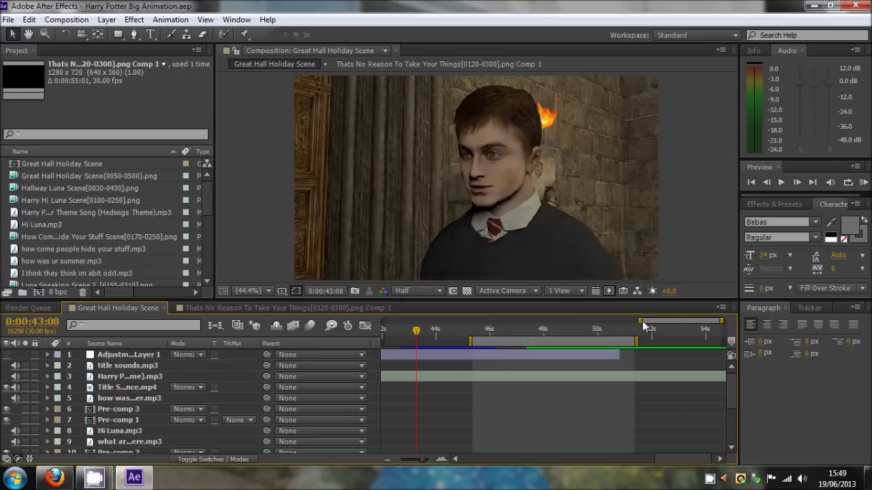
Zoom the timeline out, extend the work area over the whole composition, and scrub to the Luna shot.
drag(642, 320, 383, 321)
double_click(672, 342)
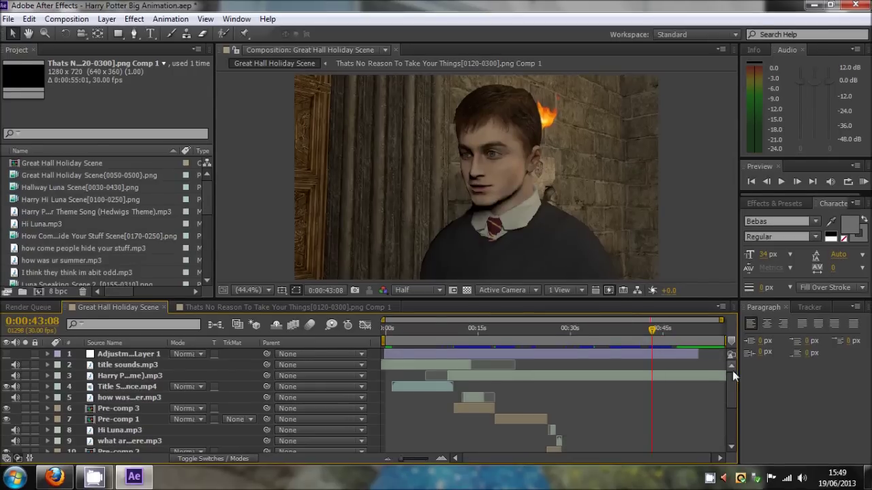
scroll(730, 406, down, 3)
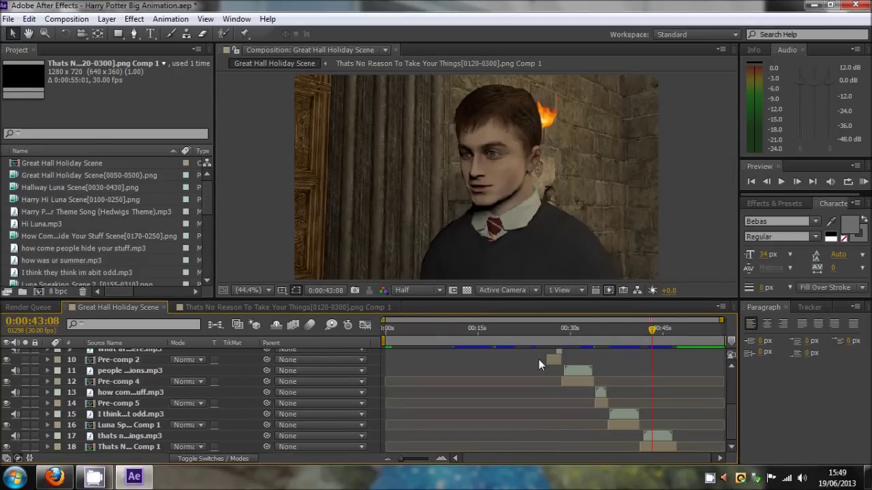
click(537, 330)
drag(561, 330, 695, 331)
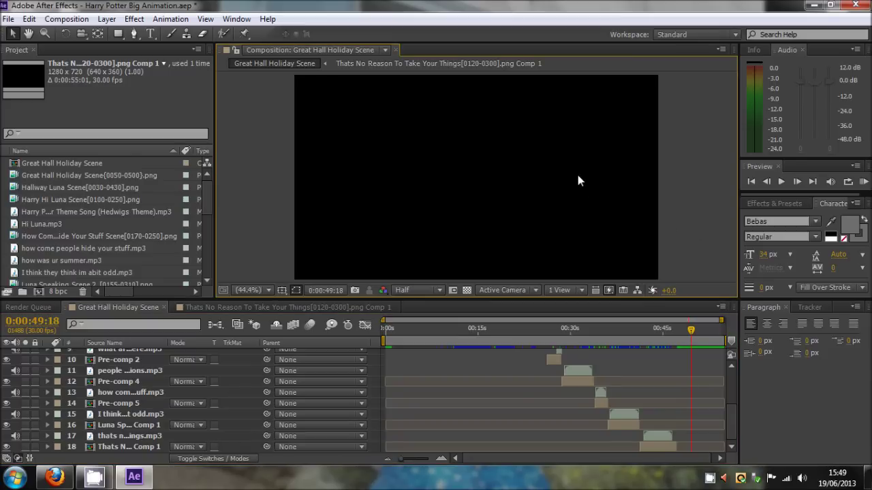